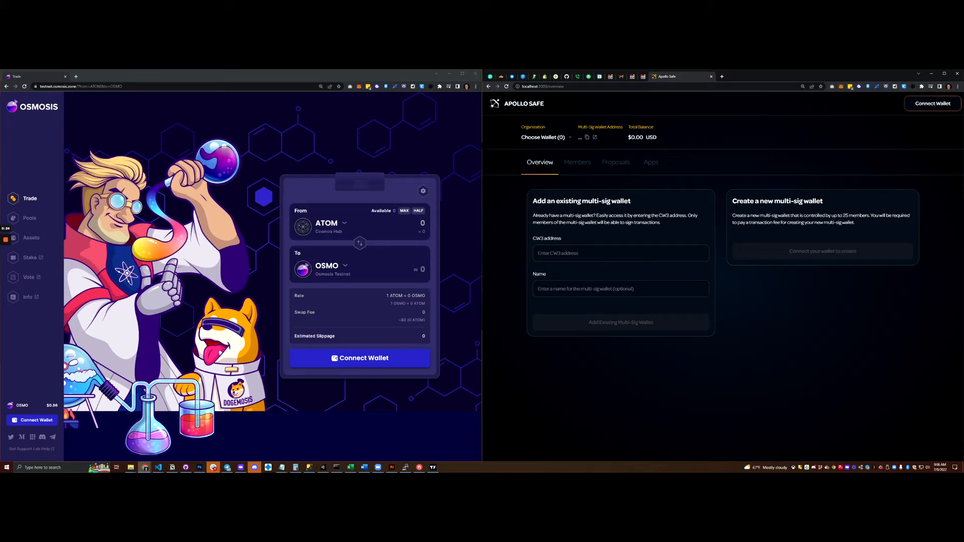
# Step: Connect Keplr and start a new multi-sig wallet named 'Apollo Test 1'
pyautogui.click(932, 103)
pyautogui.click(703, 288)
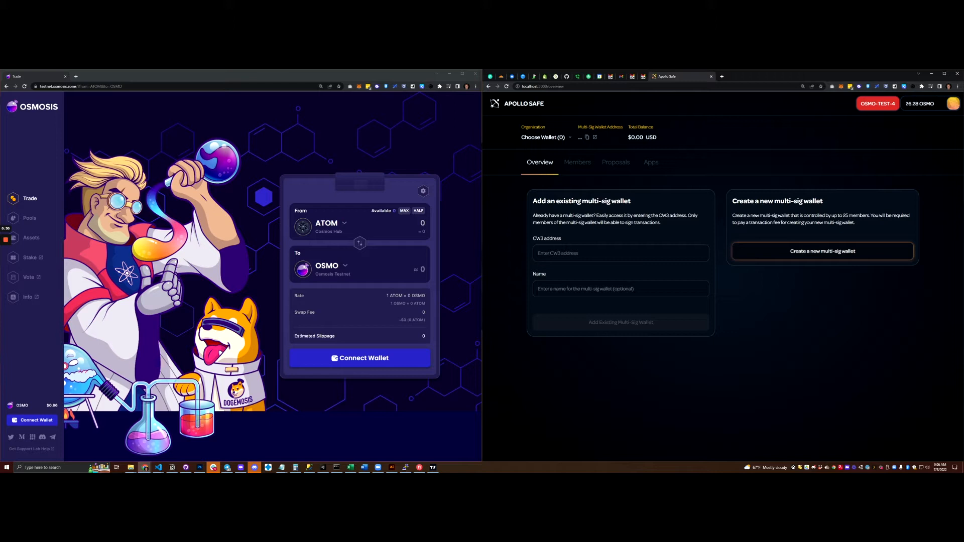
pyautogui.click(770, 251)
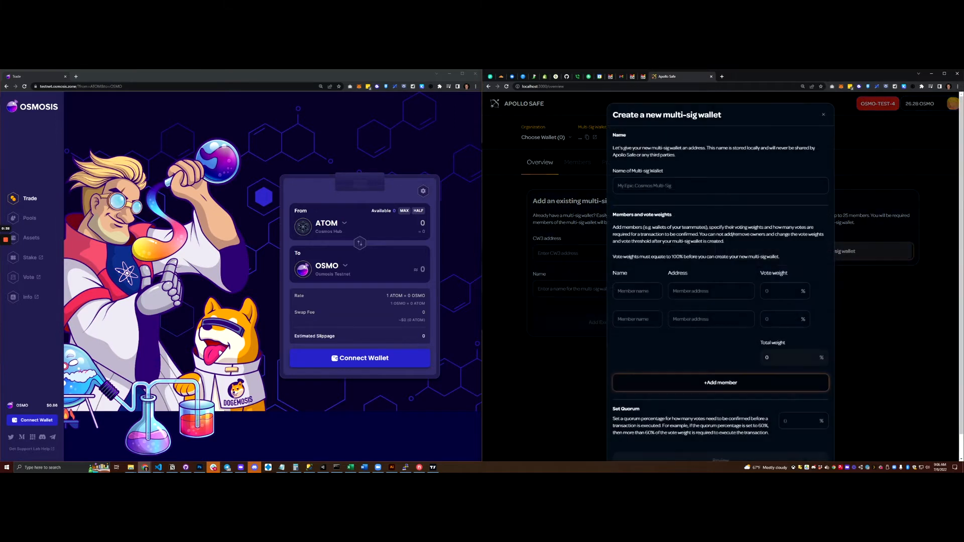
pyautogui.write('Apollo Test 1')
# Step: Add member1 with its pasted address and a vote weight of 50
pyautogui.press('Tab')
pyautogui.write('member1')
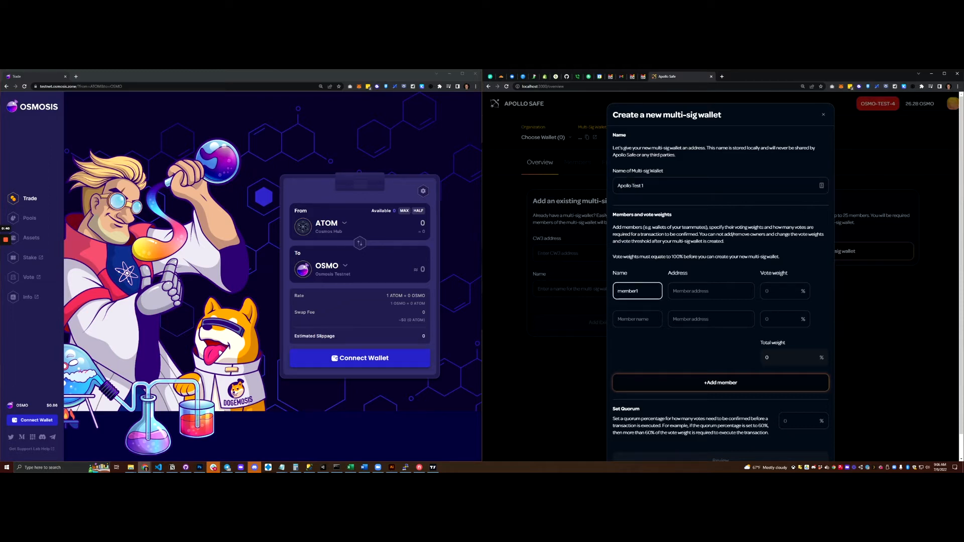
pyautogui.hotkey('alt', 'Tab')
pyautogui.click(711, 291)
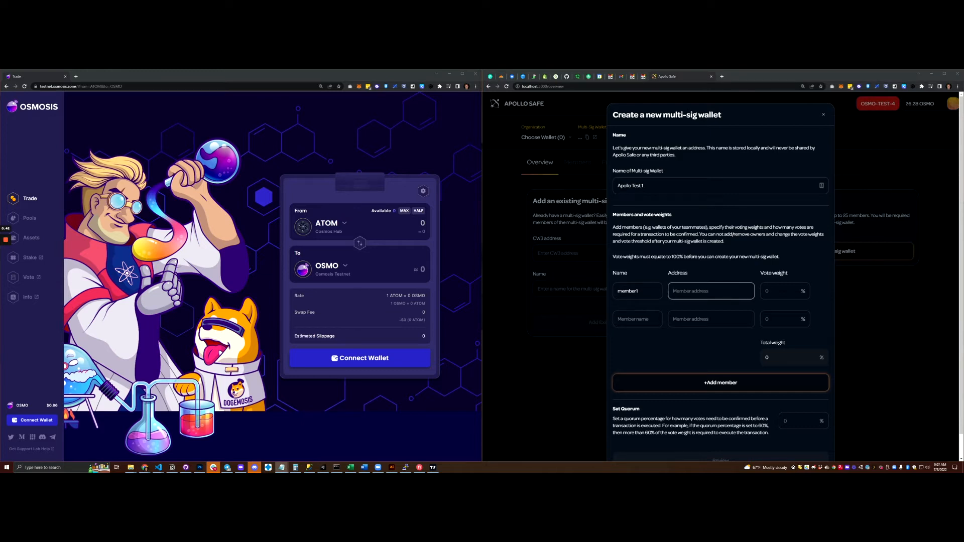
pyautogui.hotkey('ctrl', 'v')
pyautogui.press('Tab')
pyautogui.write('50')
# Step: Add member2 with its pasted address and a vote weight of 50
pyautogui.press('Tab')
pyautogui.write('member2')
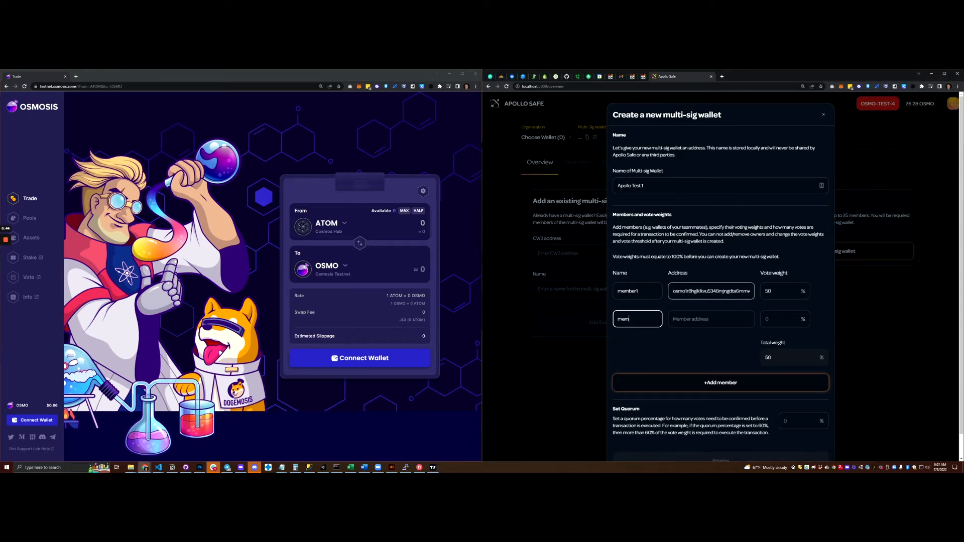
pyautogui.press('Tab')
pyautogui.hotkey('alt', 'Tab')
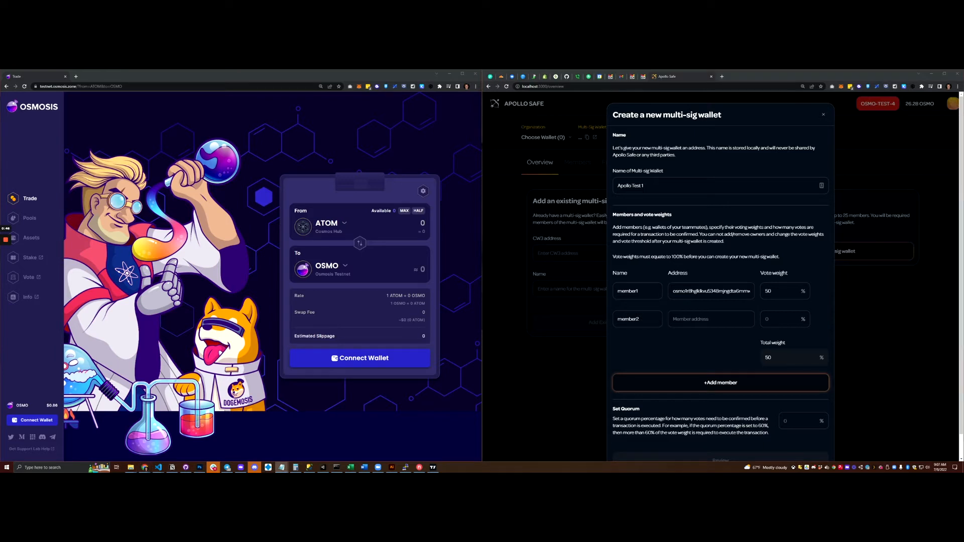
pyautogui.hotkey('alt', 'Tab')
pyautogui.hotkey('ctrl', 'v')
pyautogui.press('Tab')
pyautogui.write('50')
pyautogui.scroll(-1, 798, 396)
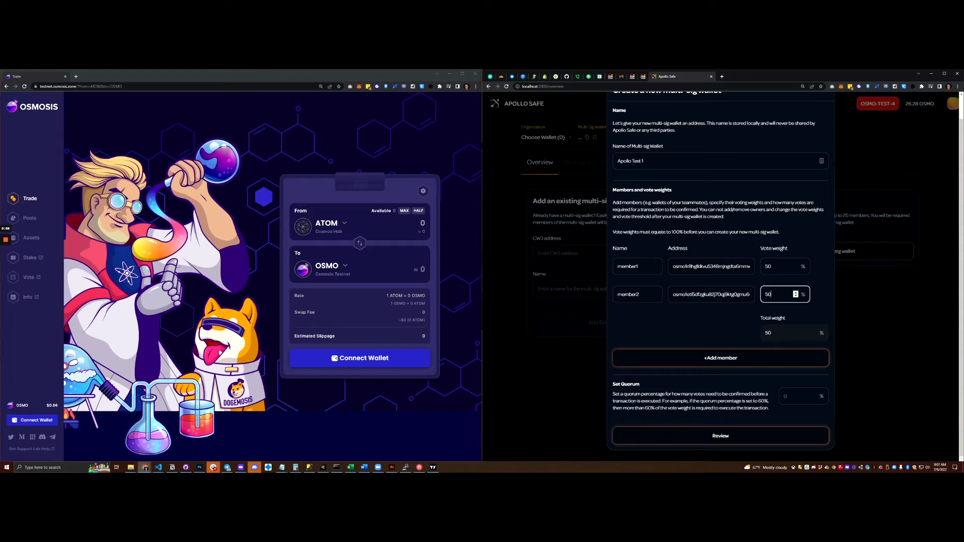
pyautogui.press('Return')
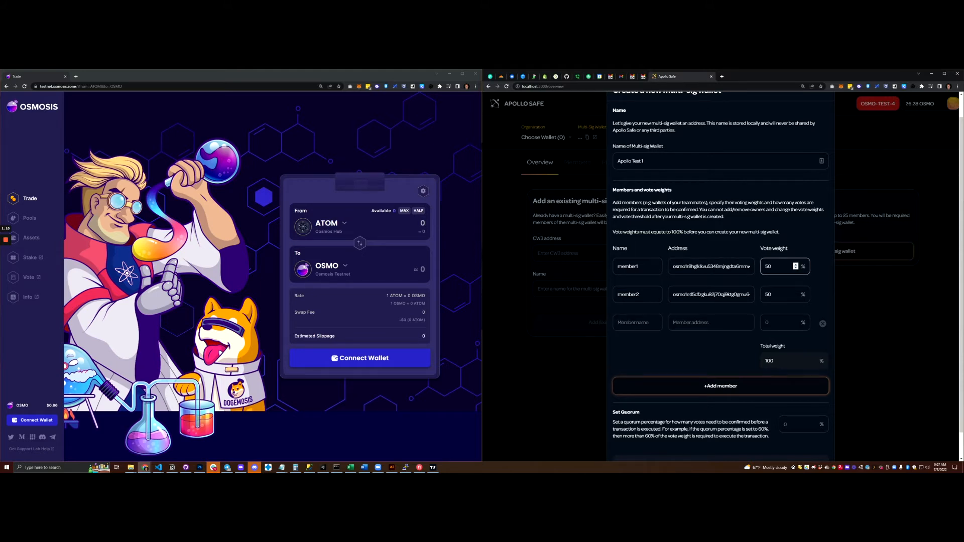
# Step: Remove the empty third member row, set the quorum to 51%, and review the wallet
pyautogui.click(823, 324)
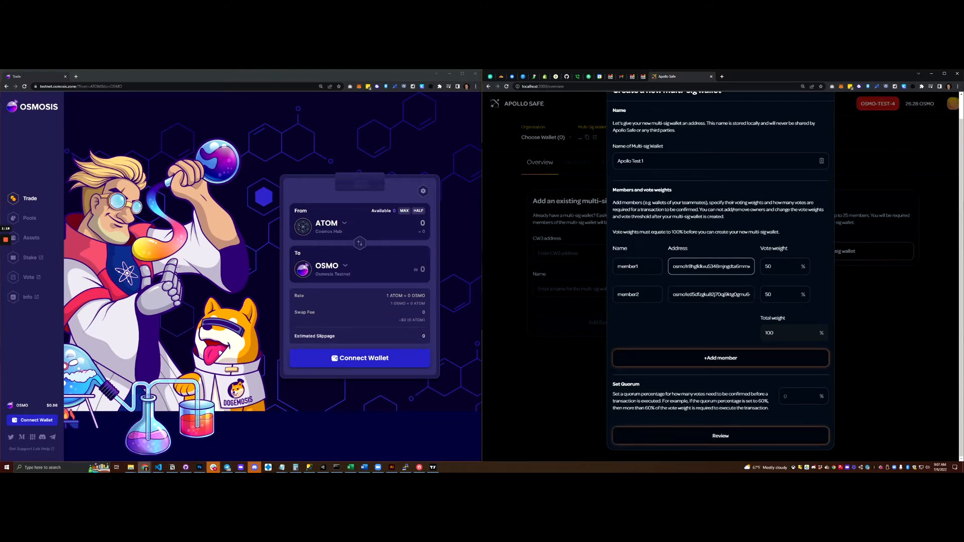
pyautogui.click(796, 396)
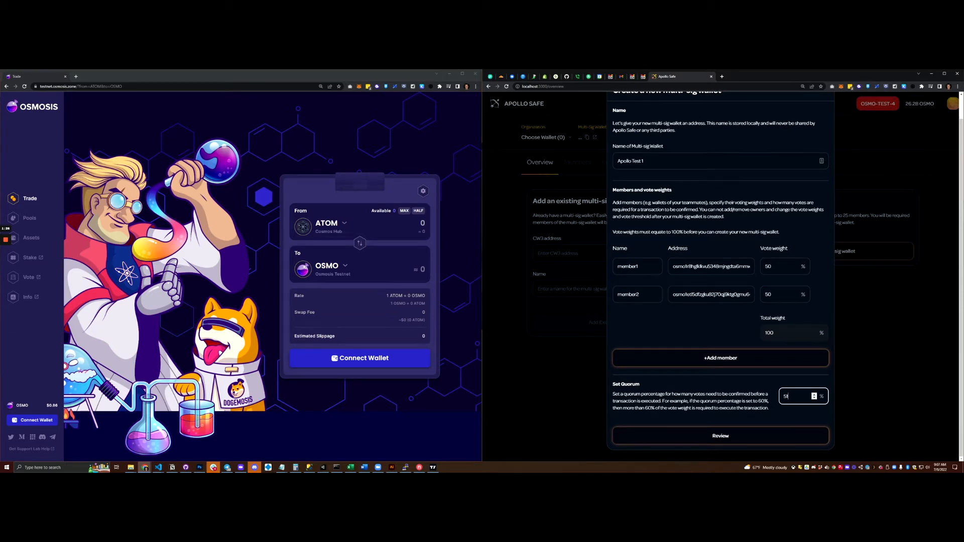
pyautogui.scroll(1, 721, 276)
pyautogui.scroll(-1, 721, 277)
pyautogui.scroll(1, 721, 276)
pyautogui.scroll(-1, 721, 277)
pyautogui.press('Return')
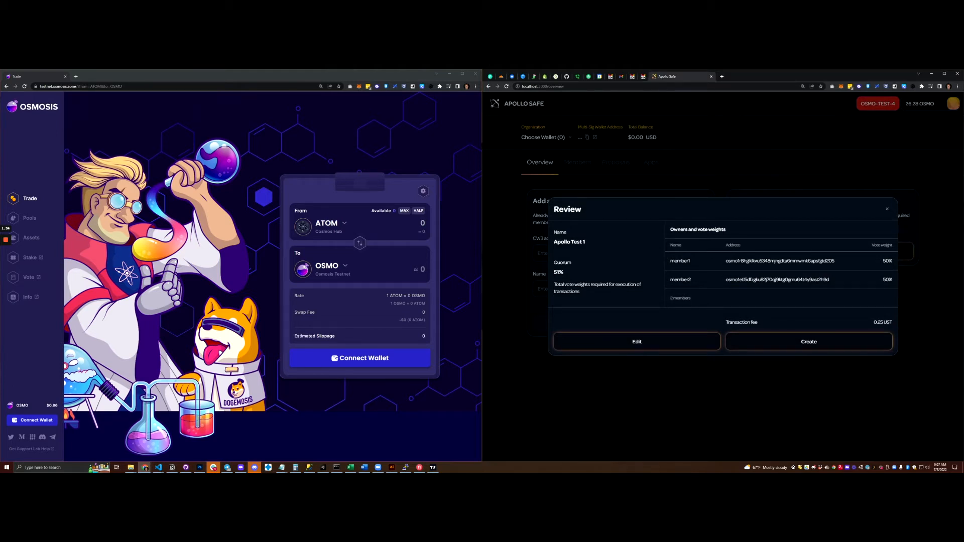
# Step: Create the Apollo Test 1 multi-sig and approve the creation transaction in Keplr
pyautogui.click(792, 340)
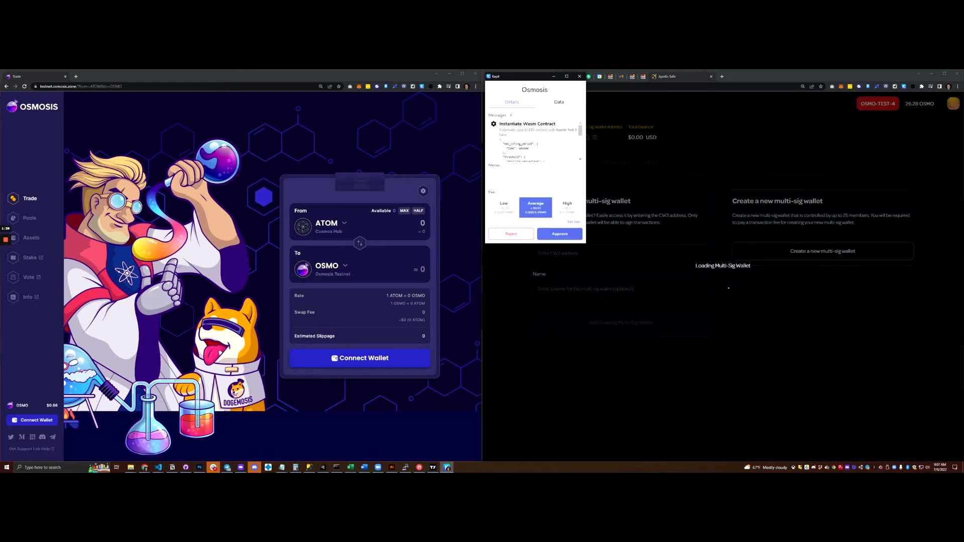
pyautogui.click(560, 233)
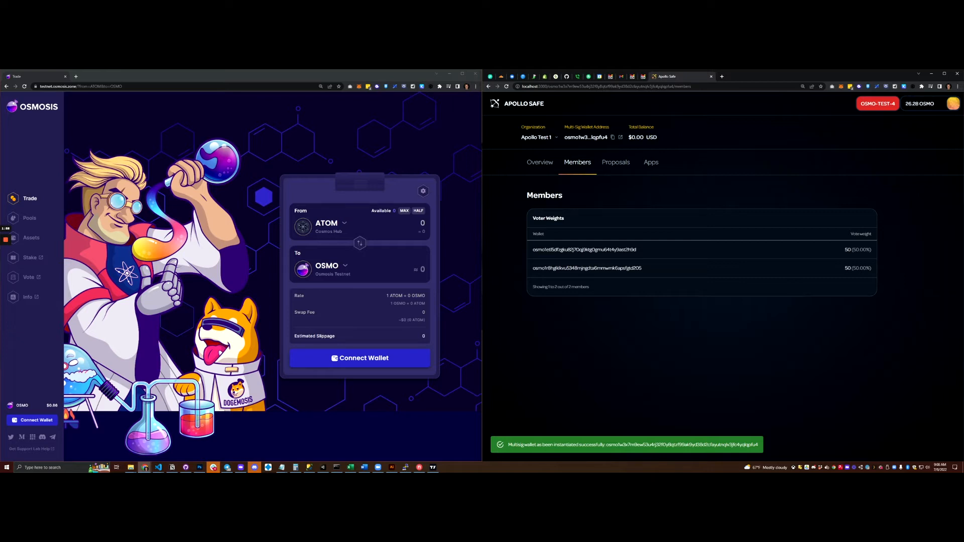
pyautogui.click(616, 162)
# Step: Send OSMO from Keplr to the pasted multi-sig address and approve the transfer
pyautogui.click(578, 163)
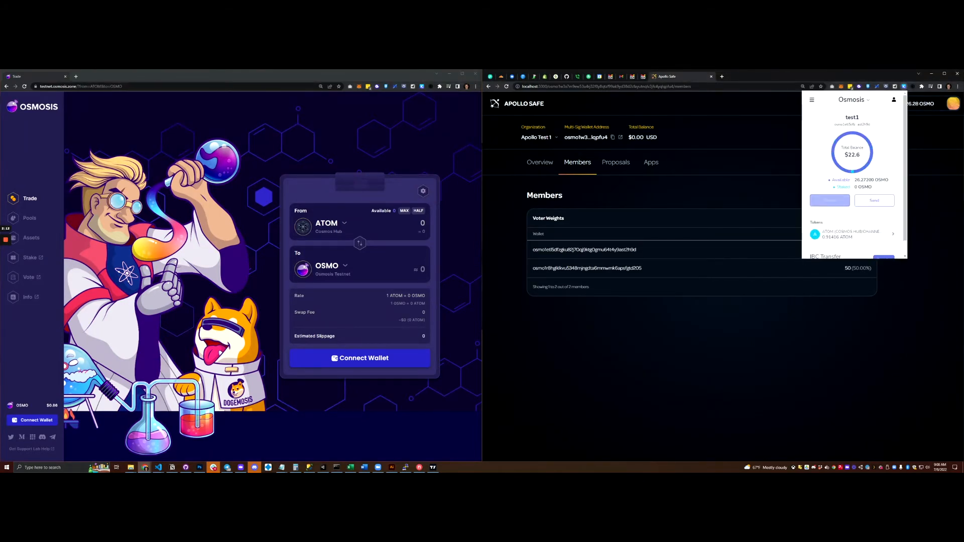
pyautogui.write('s')
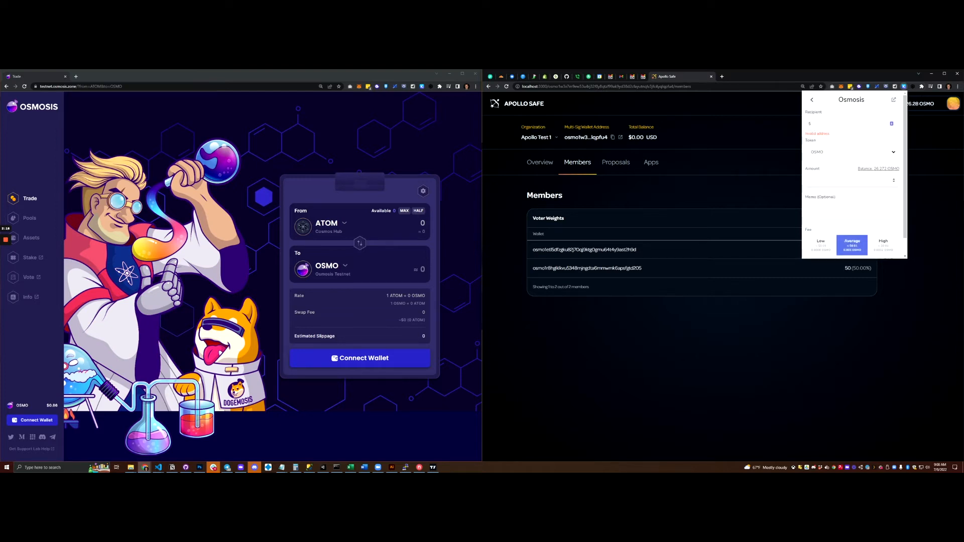
pyautogui.write('osmo1w3x7m9ew53u4rj32f0y8qtzf99ak9yd38d2cfayutnqlv3jfc4yqlqpfu4')
pyautogui.press('Return')
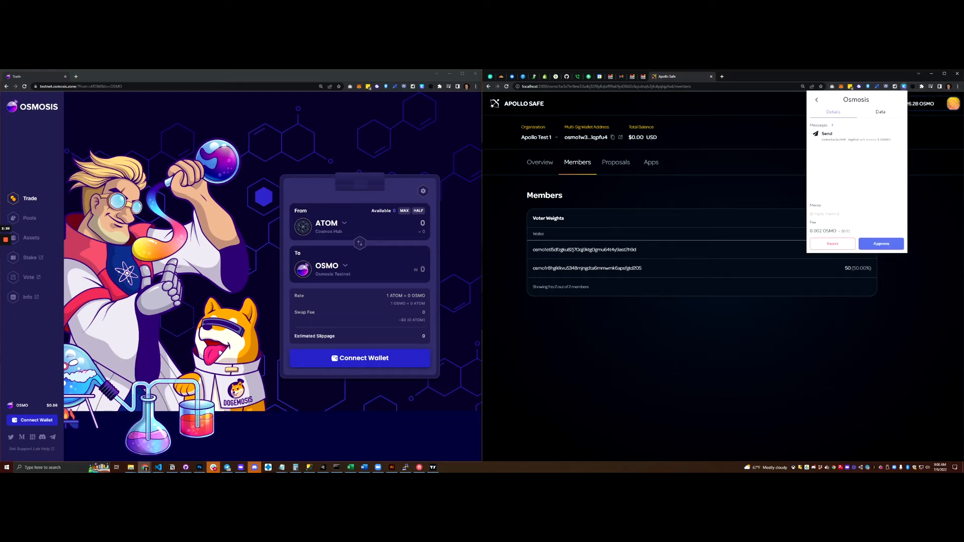
pyautogui.press('Return')
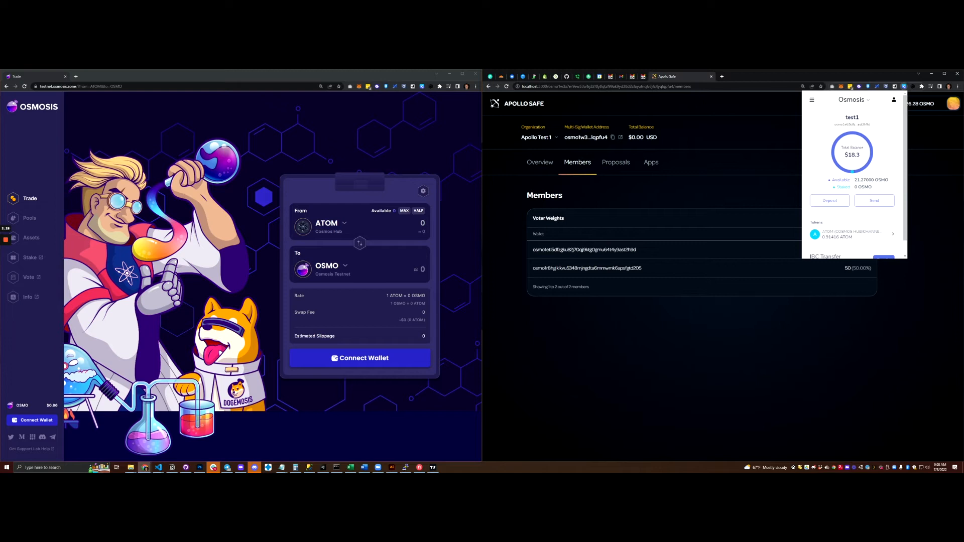
pyautogui.press('Escape')
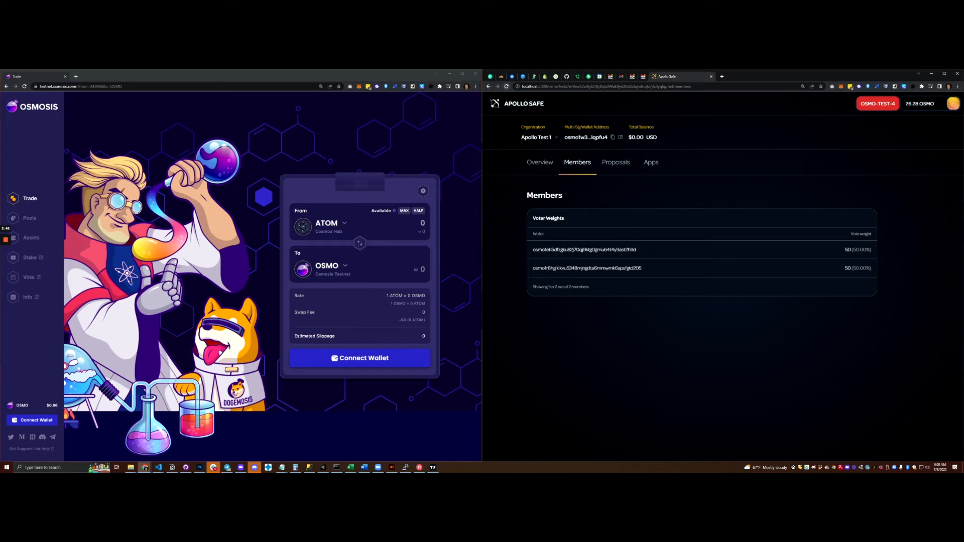
# Step: Reload Apollo Safe to show the $4.31 USD balance and view the Members list
pyautogui.press('F5')
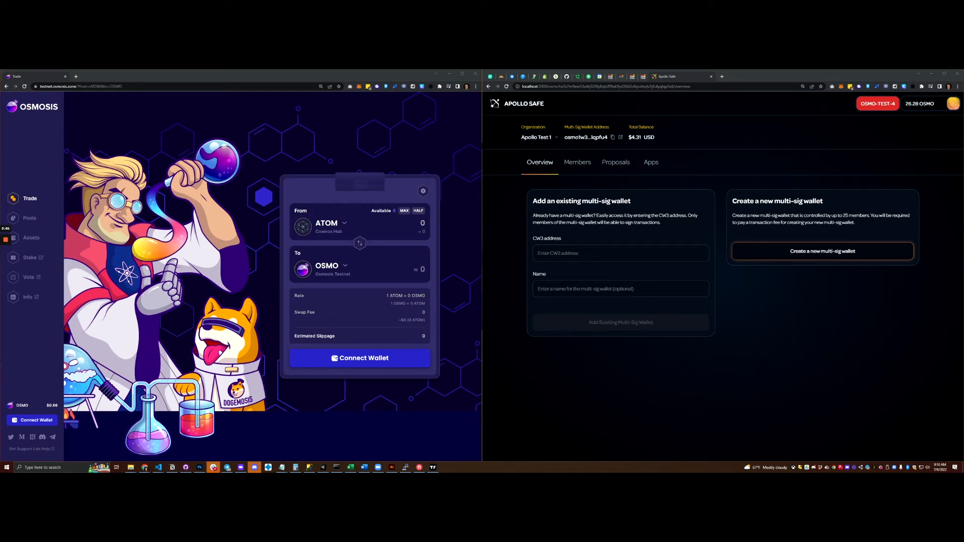
pyautogui.click(577, 162)
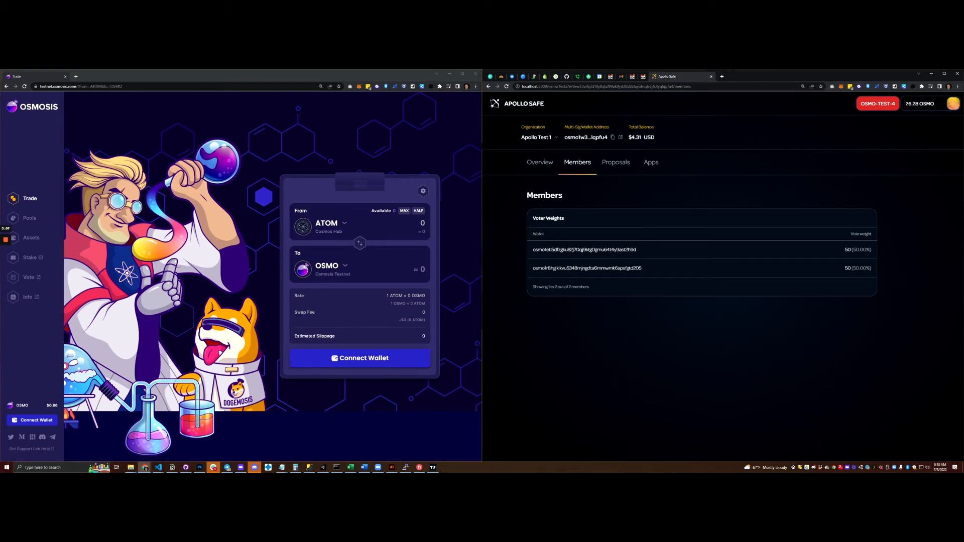
# Step: Start a Blank proposal for Apollo Test 1, trying then clearing the Messages box
pyautogui.click(616, 162)
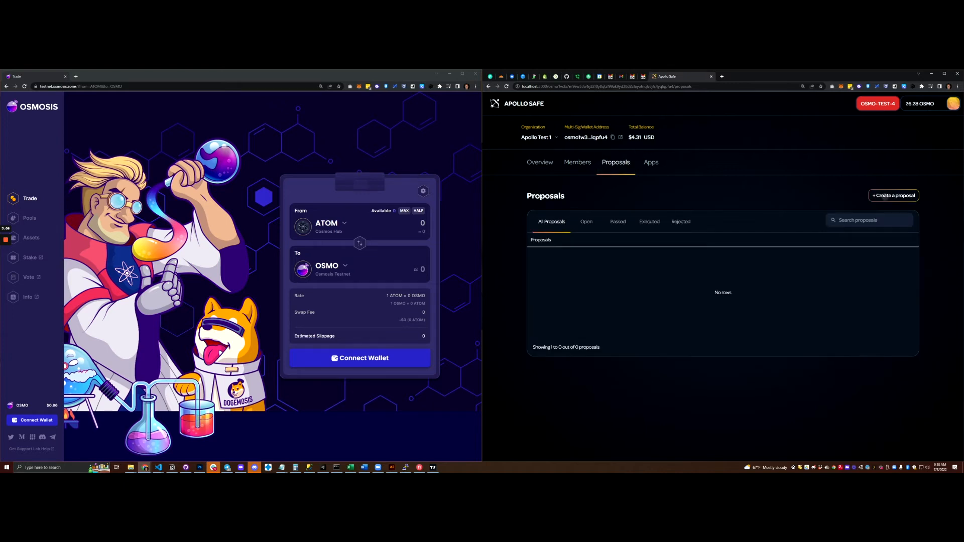
pyautogui.click(891, 196)
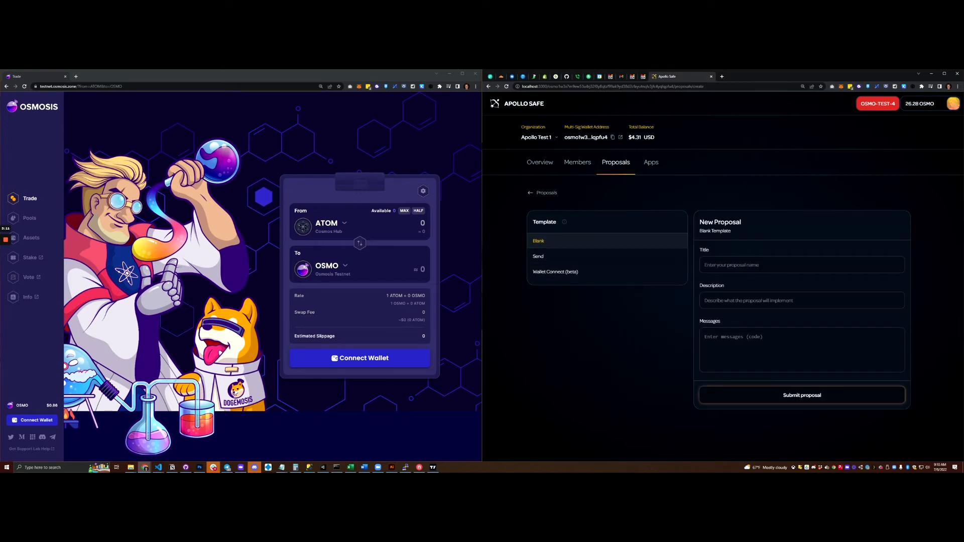
pyautogui.click(802, 264)
pyautogui.click(705, 337)
pyautogui.write('[ ')
pyautogui.write(']')
pyautogui.press('Return')
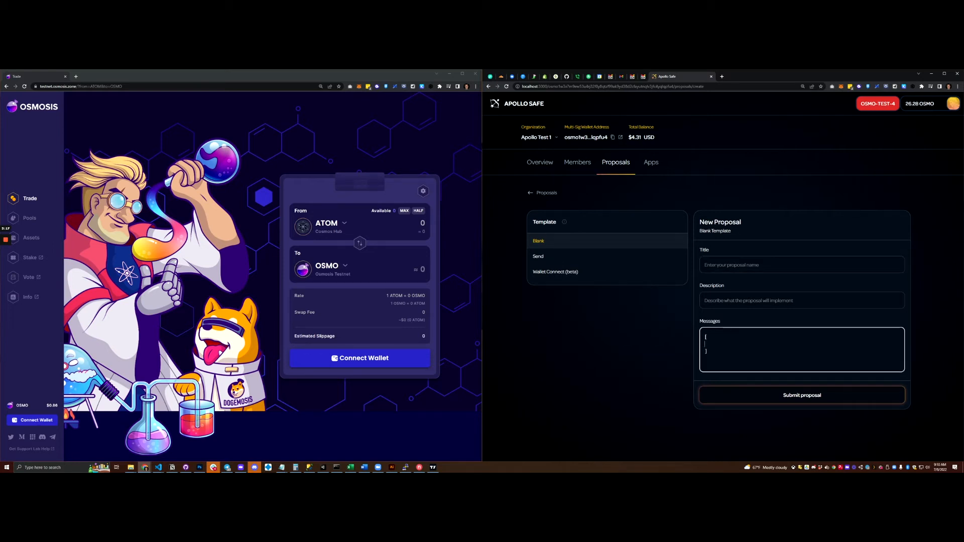
pyautogui.write('{')
pyautogui.hotkey('ctrl', 'a')
pyautogui.press('BackSpace')
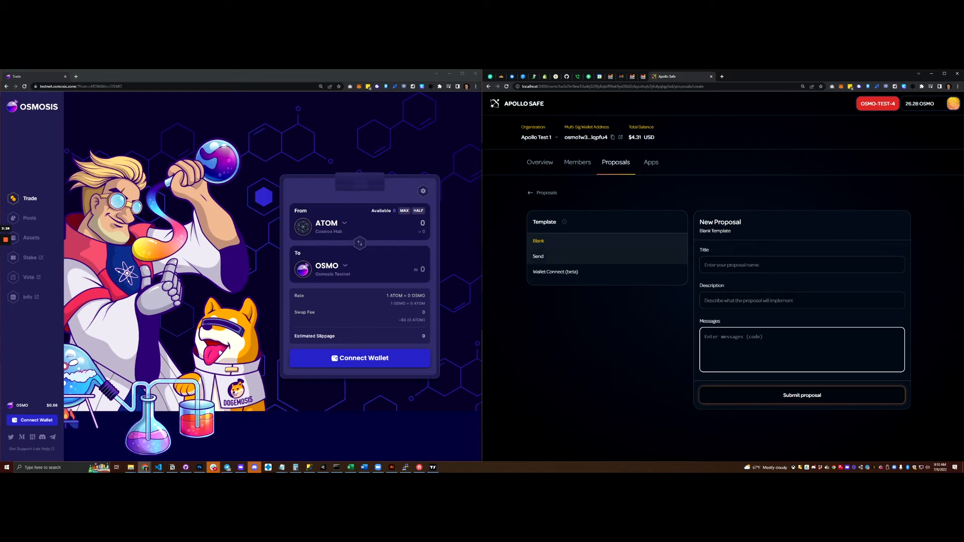
# Step: Switch to the Send template with title 'Send 1 Osmo' and description 'send 1'
pyautogui.click(538, 257)
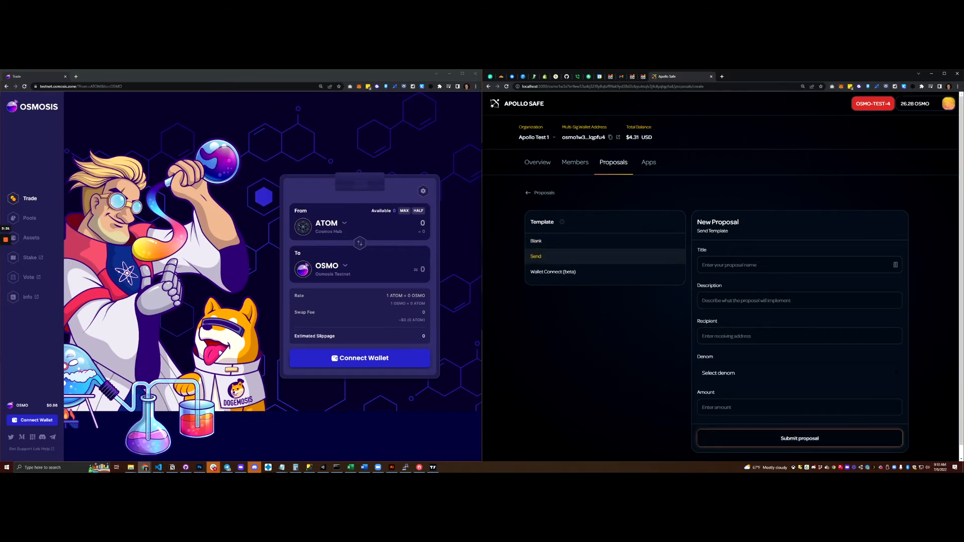
pyautogui.click(754, 265)
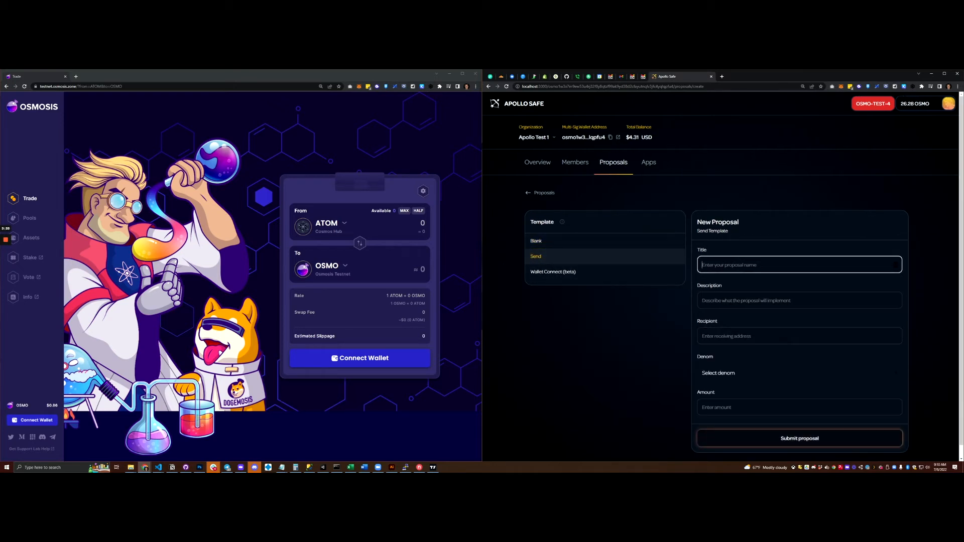
pyautogui.write('Send 1 Osmo')
pyautogui.hotkey('alt', 'Tab')
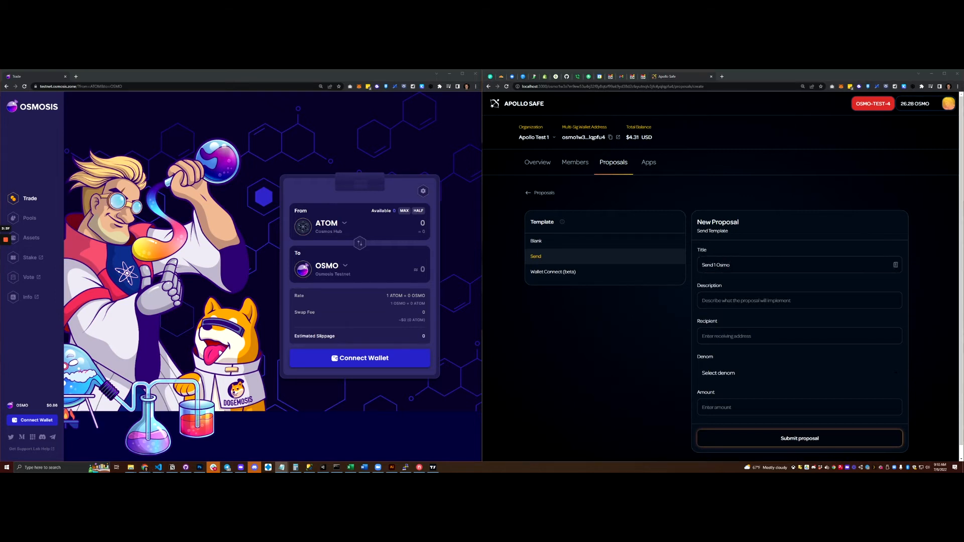
pyautogui.click(800, 300)
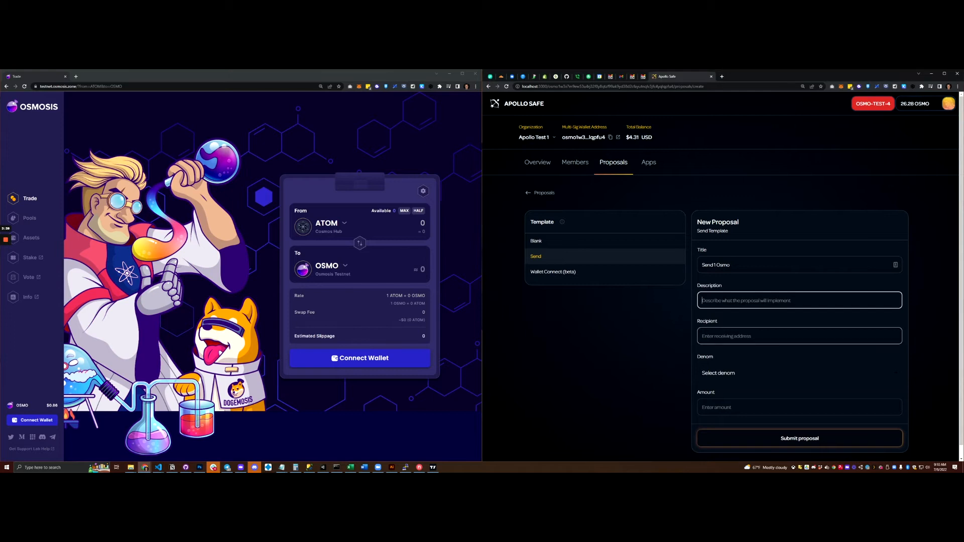
pyautogui.write('send 1')
# Step: Paste the recipient address, choose OSMO, enter amount 1, and submit the proposal
pyautogui.press('Tab')
pyautogui.write('osmo1etl5dfzgku82j70qj9ktg0gmu64t4y9ast2h9d')
pyautogui.click(799, 373)
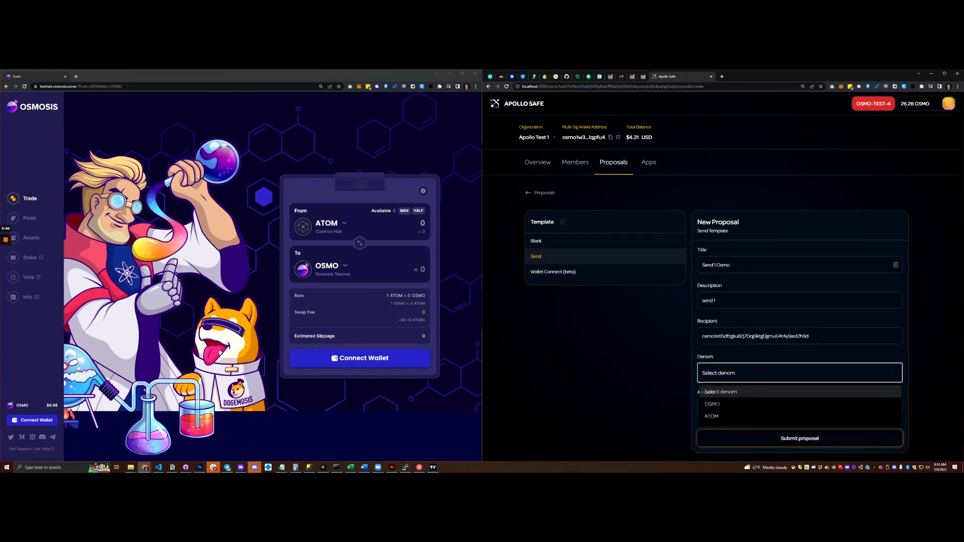
pyautogui.click(753, 404)
pyautogui.write('1')
pyautogui.click(799, 438)
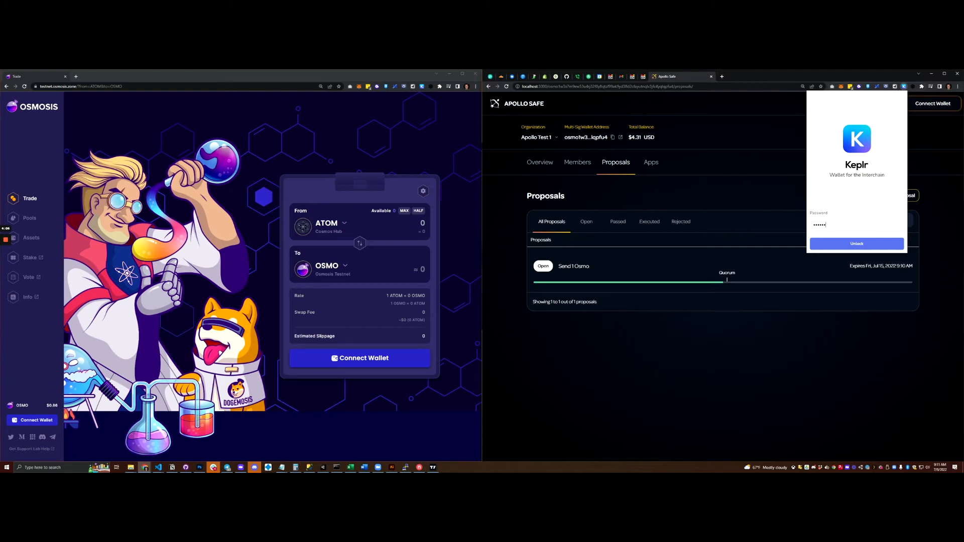
# Step: Unlock Keplr and switch to the other wallet account
pyautogui.press('Return')
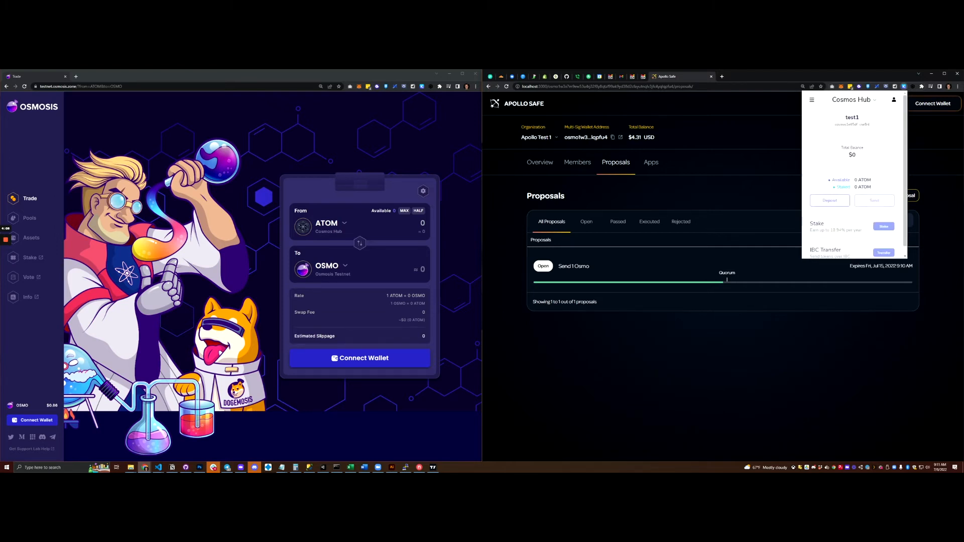
pyautogui.click(829, 131)
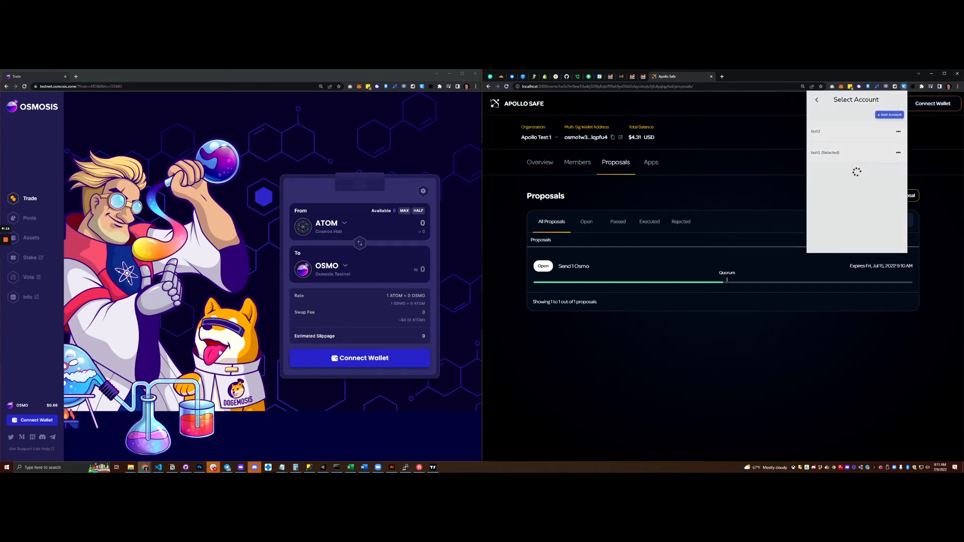
pyautogui.press('Escape')
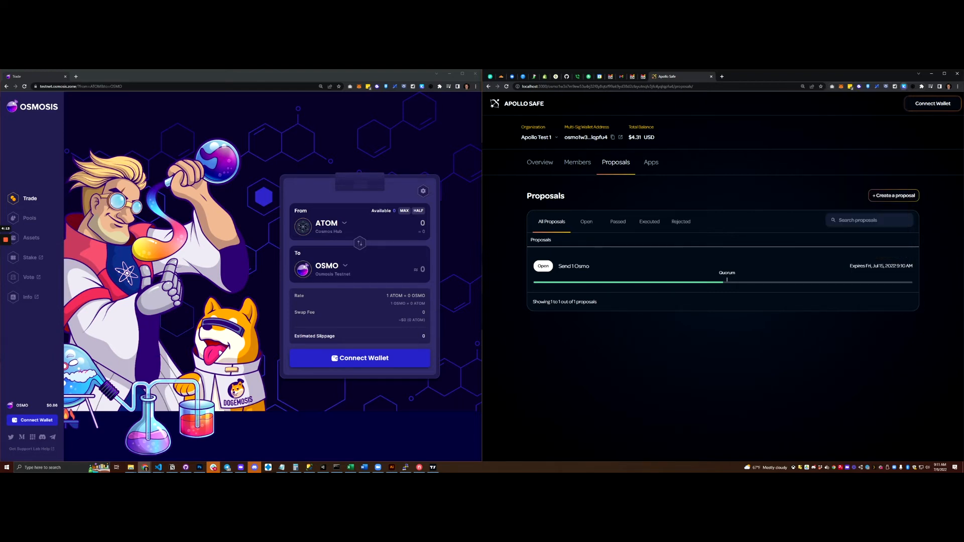
# Step: Open the Send 1 Osmo proposal details and attempt to vote
pyautogui.click(601, 265)
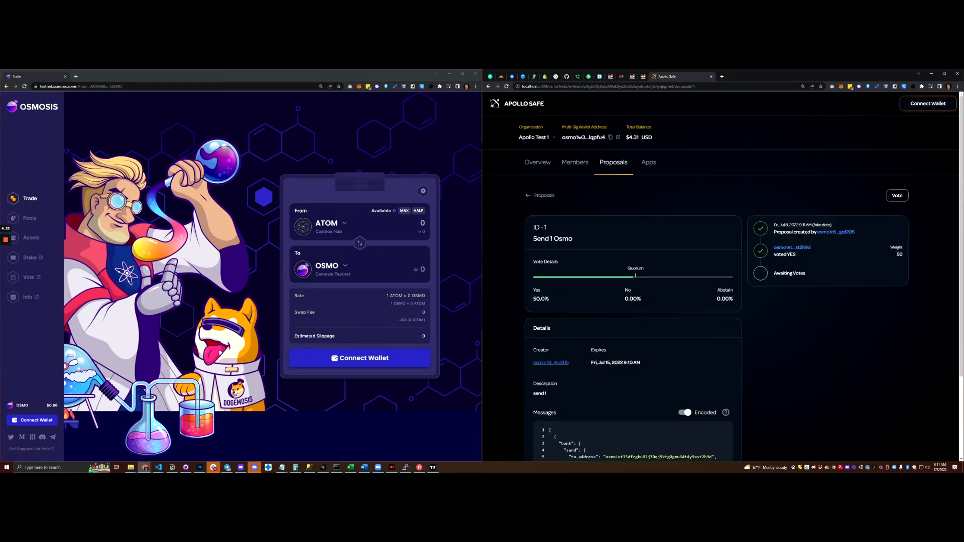
pyautogui.click(897, 195)
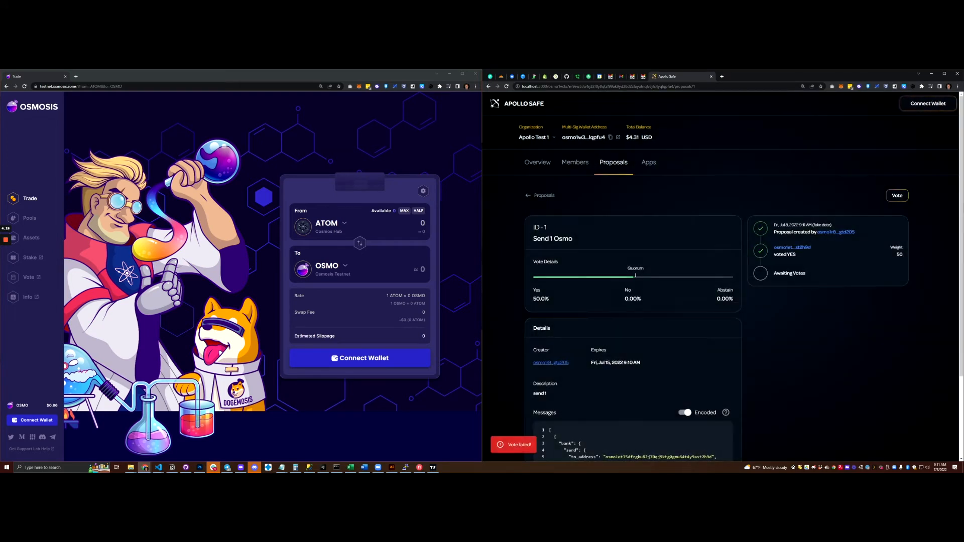
pyautogui.scroll(-2, 724, 301)
pyautogui.scroll(2, 723, 301)
# Step: Connect the second member's Keplr wallet and approve a Yes vote on Send 1 Osmo
pyautogui.click(928, 103)
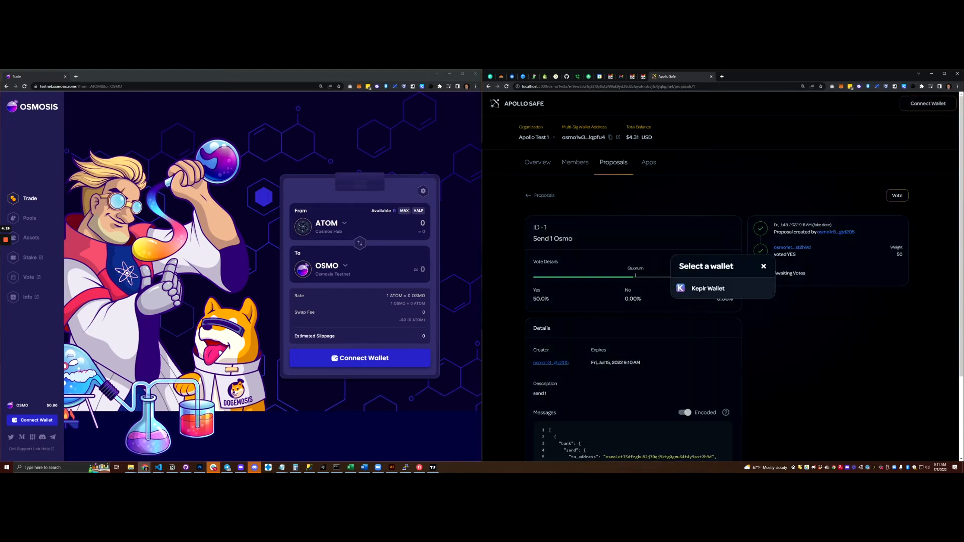
pyautogui.click(710, 287)
pyautogui.click(897, 195)
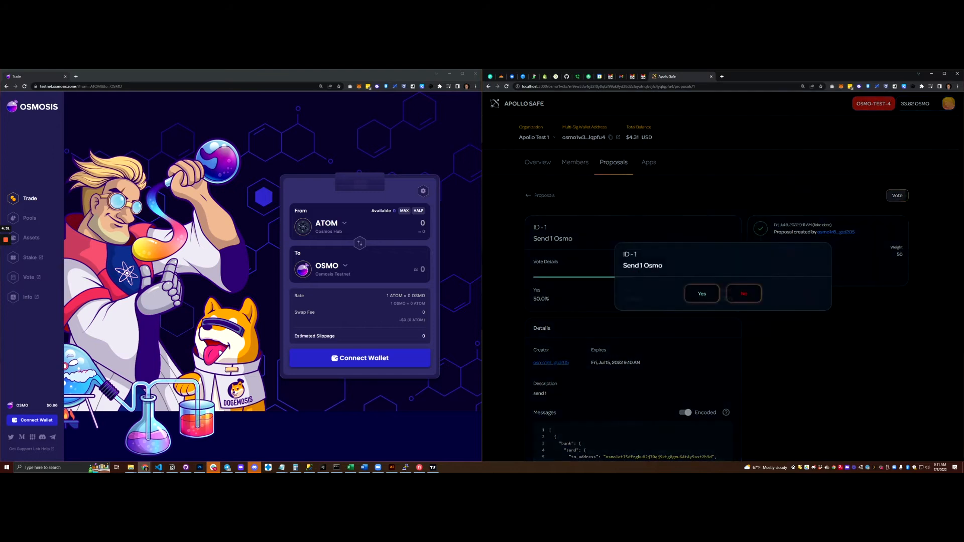
pyautogui.click(717, 293)
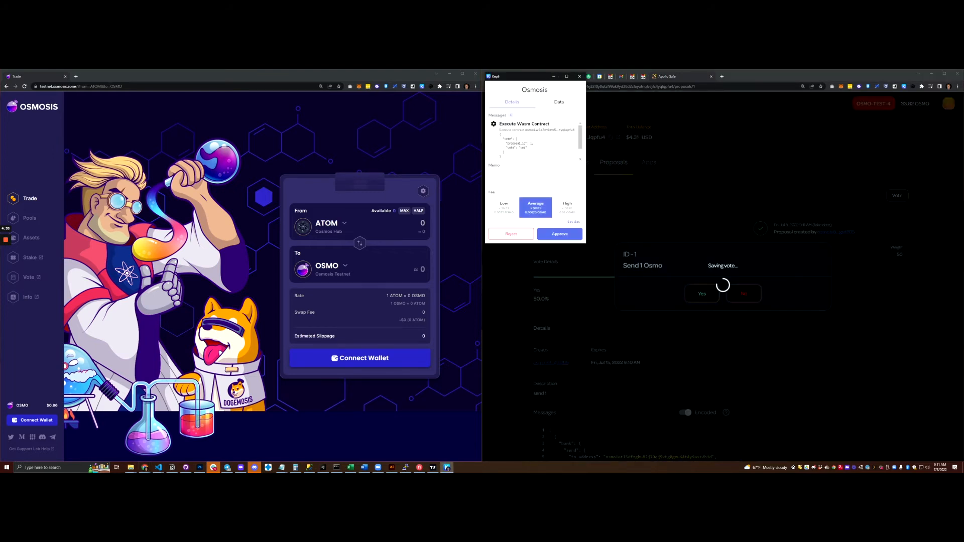
pyautogui.click(559, 234)
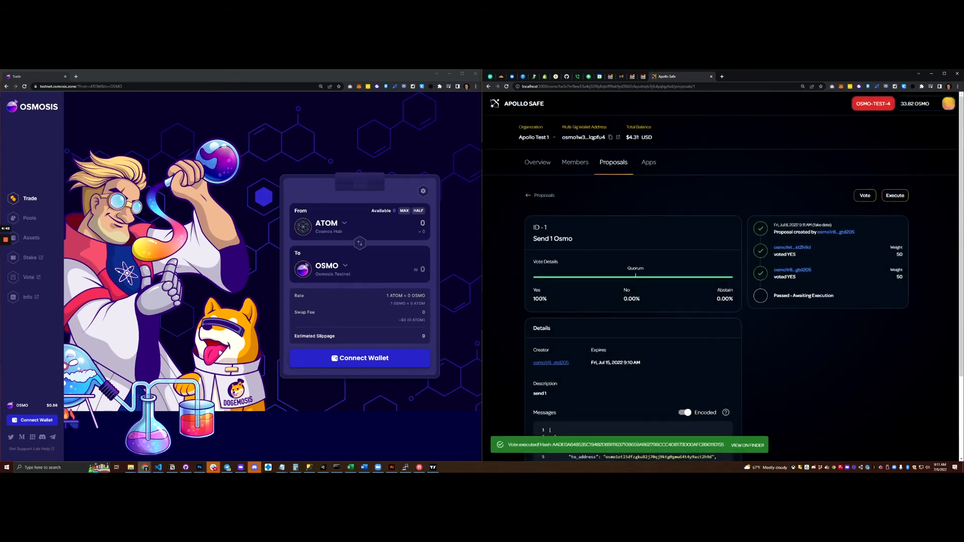
pyautogui.scroll(-2, 720, 276)
pyautogui.scroll(2, 721, 276)
# Step: Execute Send 1 Osmo, approve it in Keplr, and filter the list to Open proposals
pyautogui.click(895, 195)
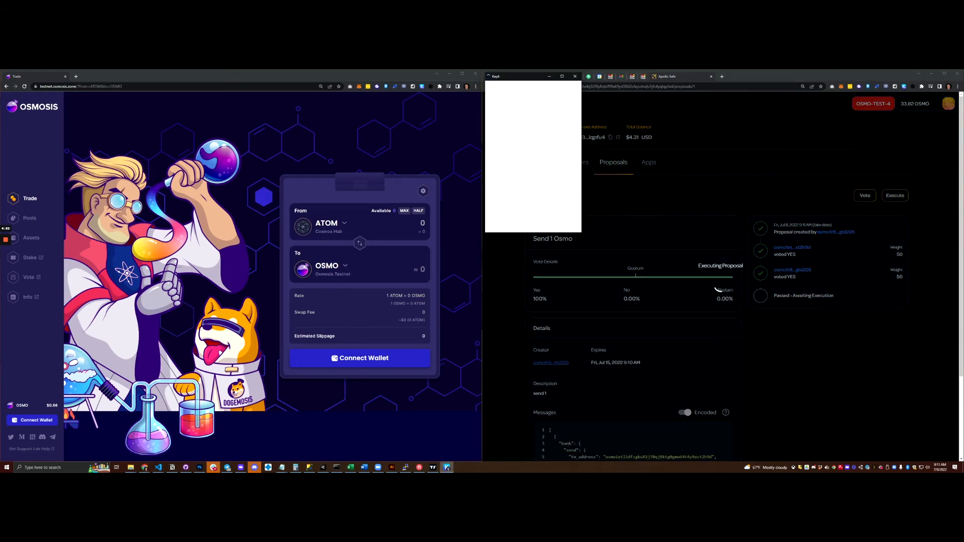
pyautogui.press('Return')
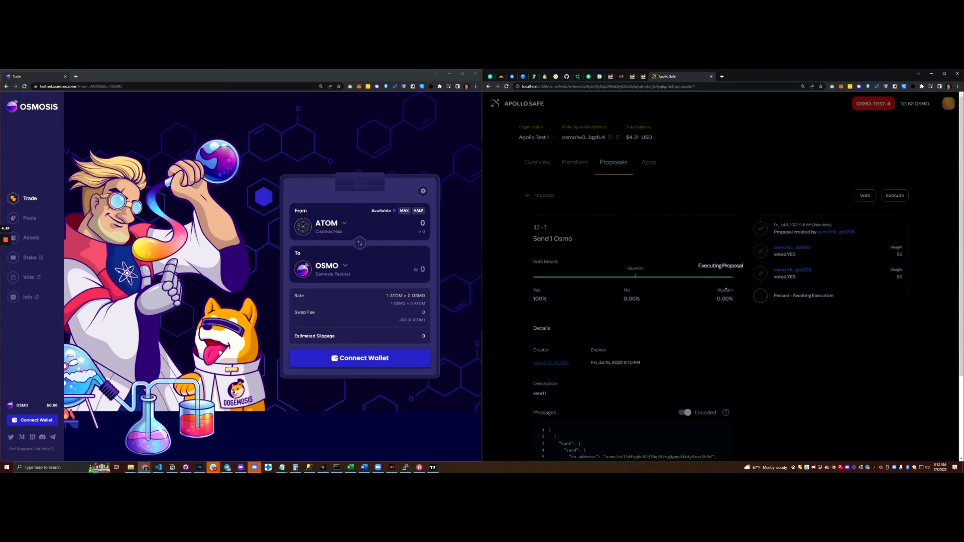
pyautogui.scroll(-2, 724, 276)
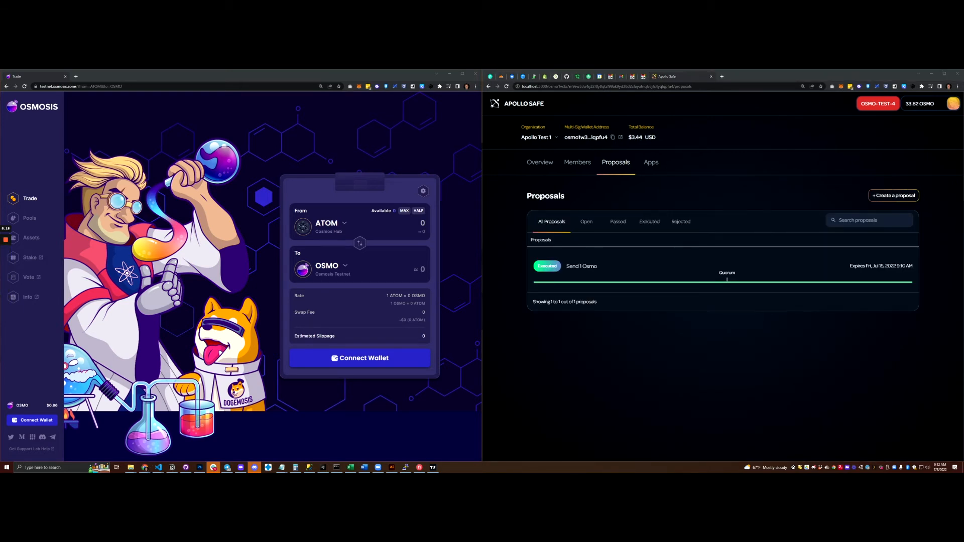
pyautogui.click(145, 467)
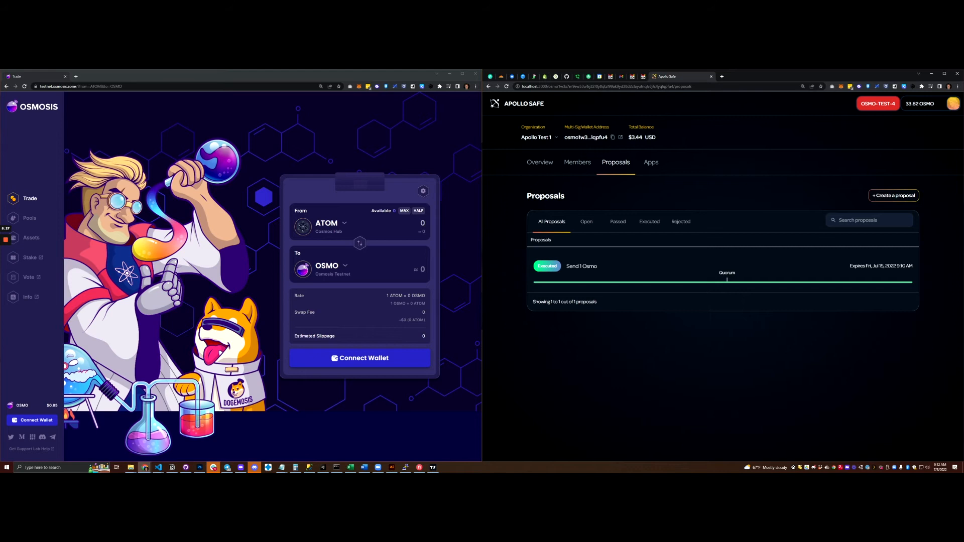
pyautogui.click(586, 222)
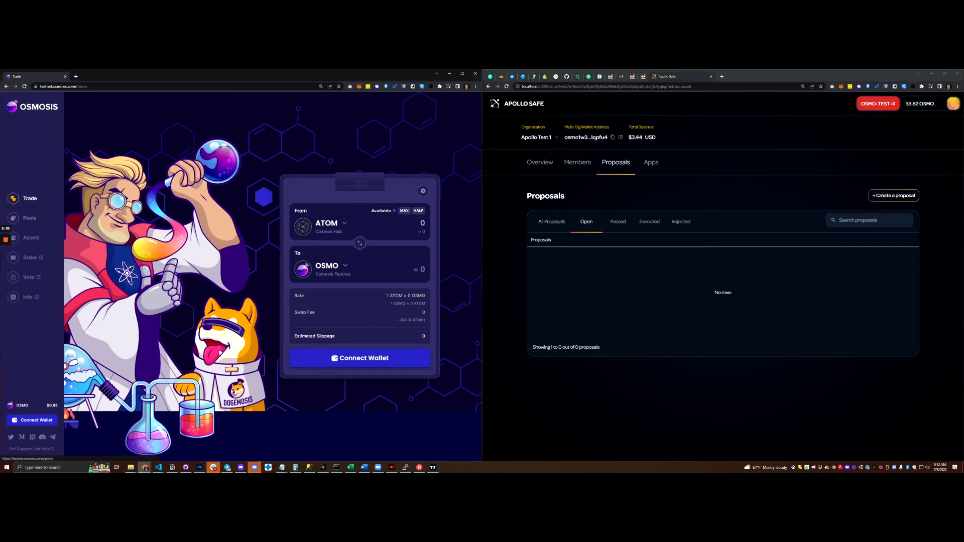
pyautogui.click(25, 218)
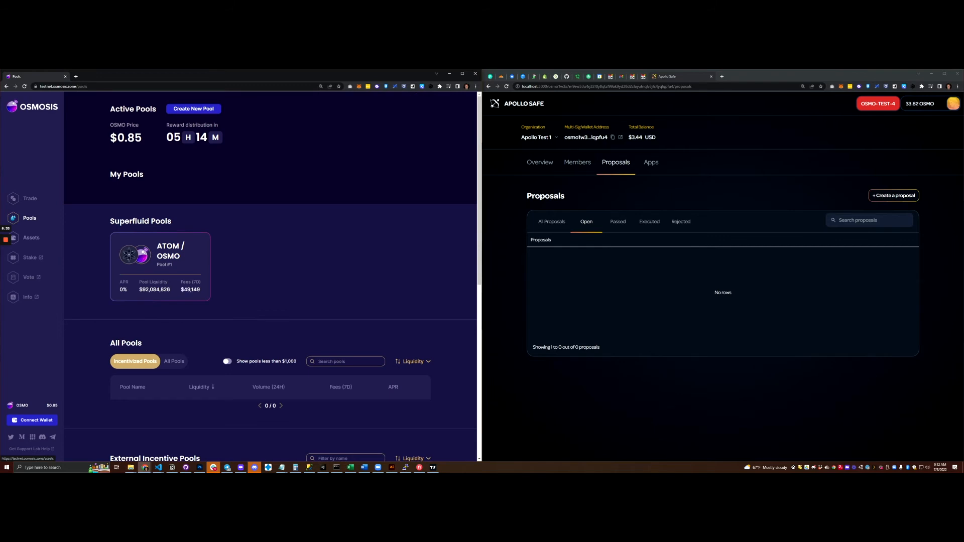
pyautogui.click(30, 238)
pyautogui.click(29, 198)
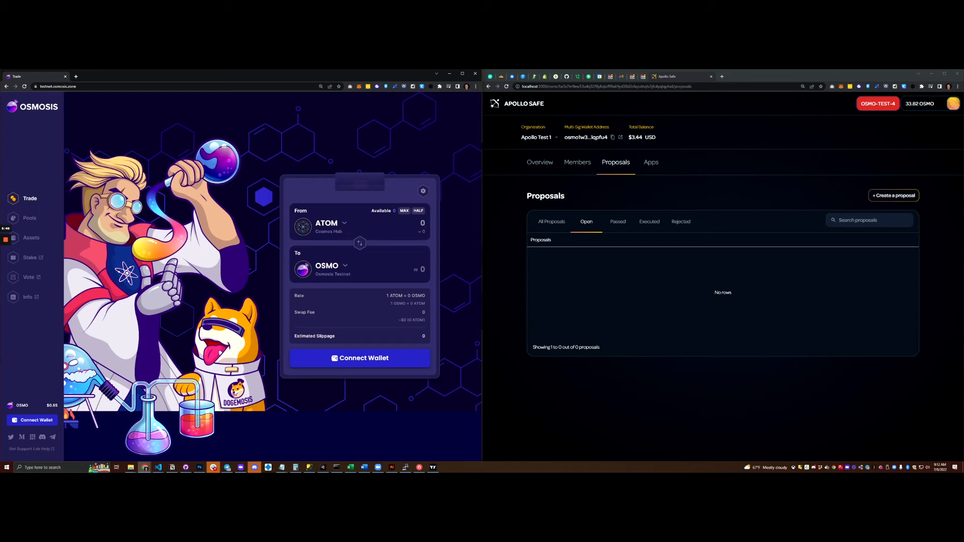
pyautogui.hotkey('alt', 'Tab')
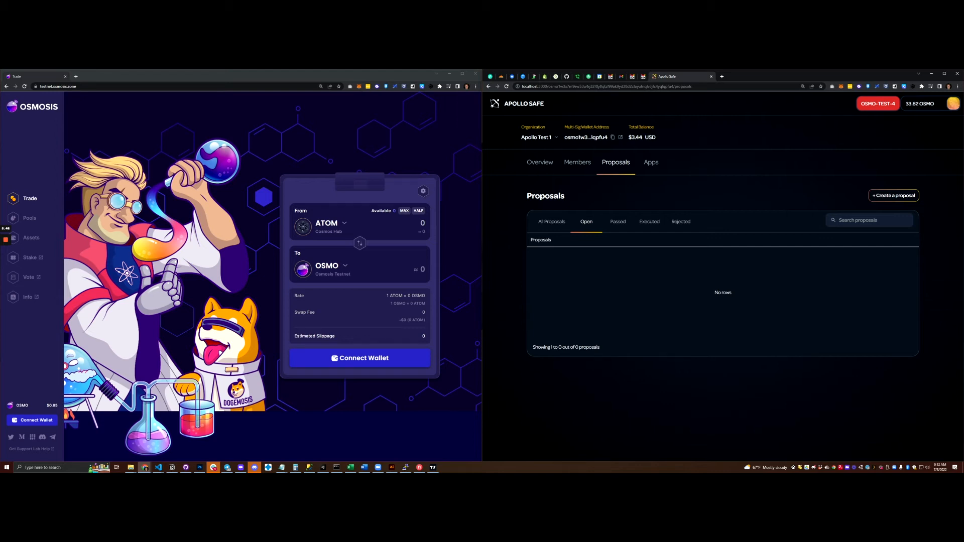
# Step: Bring up Osmosis's WalletConnect pairing QR code and open Apollo Safe's Wallet Connect app
pyautogui.click(359, 357)
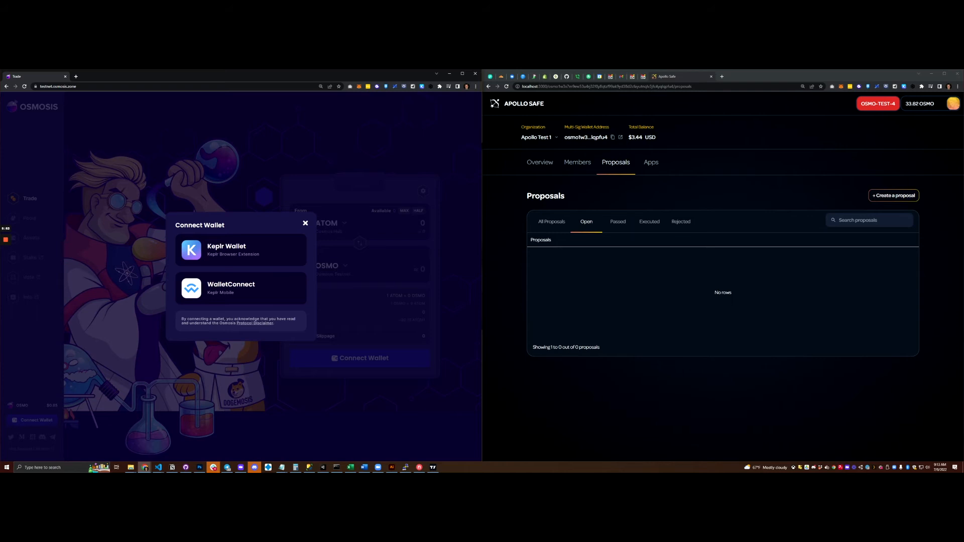
pyautogui.click(651, 162)
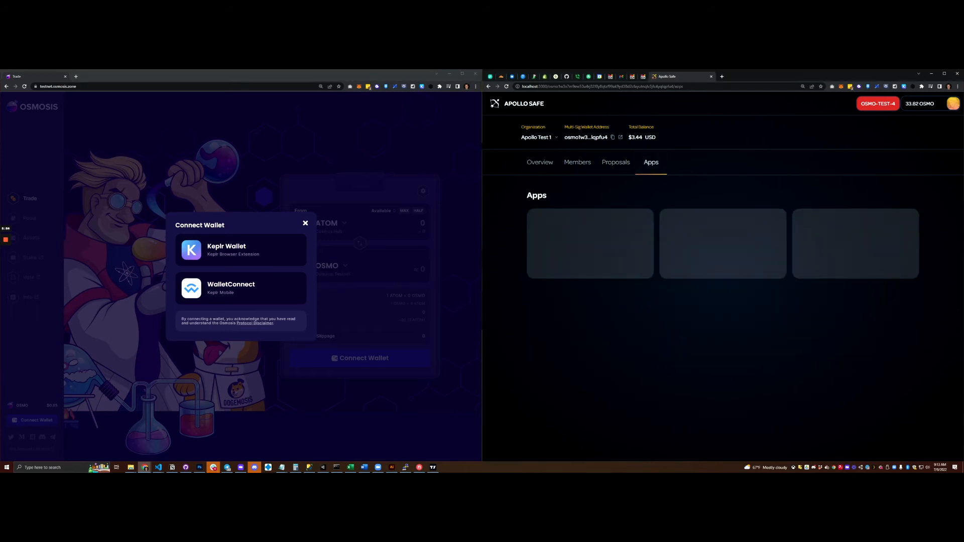
pyautogui.click(589, 246)
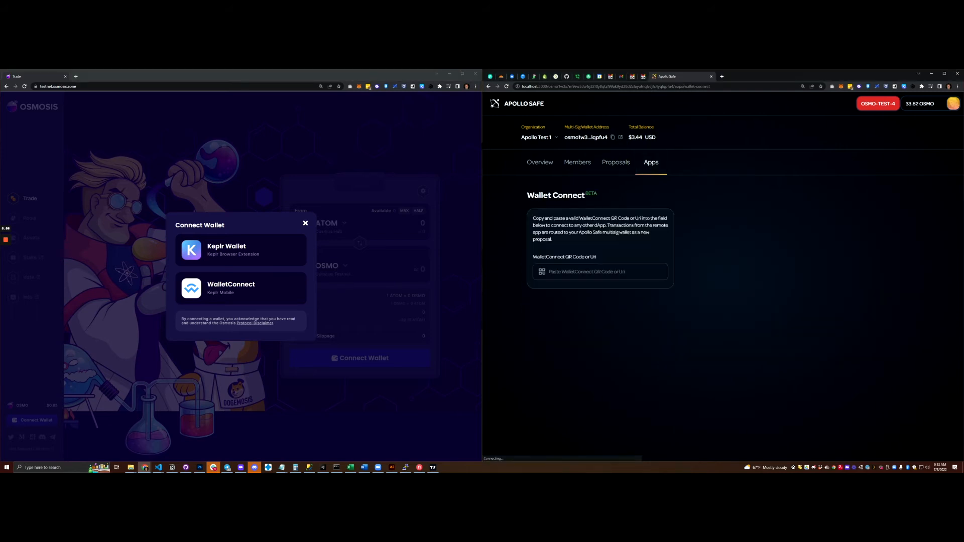
pyautogui.click(241, 288)
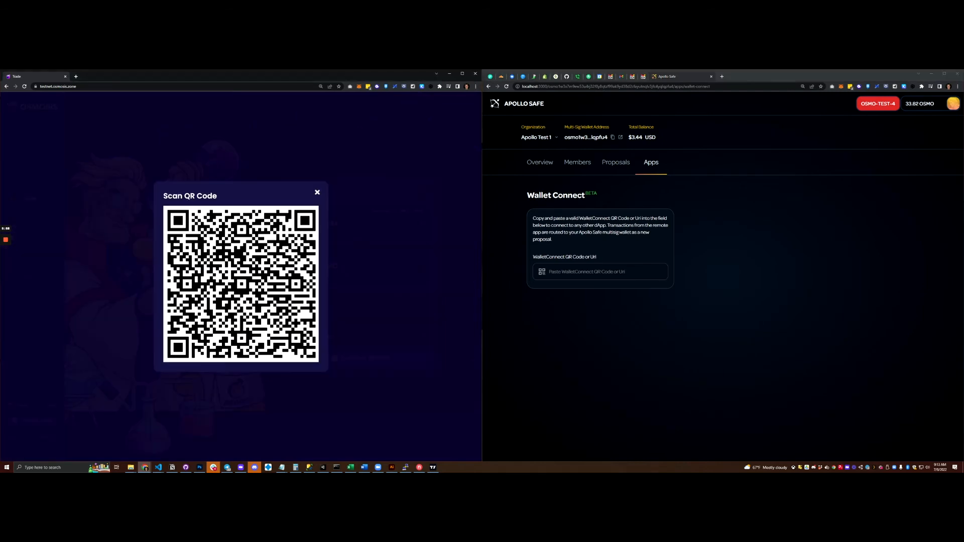
# Step: Capture the Osmosis QR code and paste it into Apollo Safe's Wallet Connect field to pair
pyautogui.press('super+shift+s')
pyautogui.moveTo(110, 151); pyautogui.dragTo(384, 402)
pyautogui.click(600, 272)
pyautogui.hotkey('ctrl', 'v')
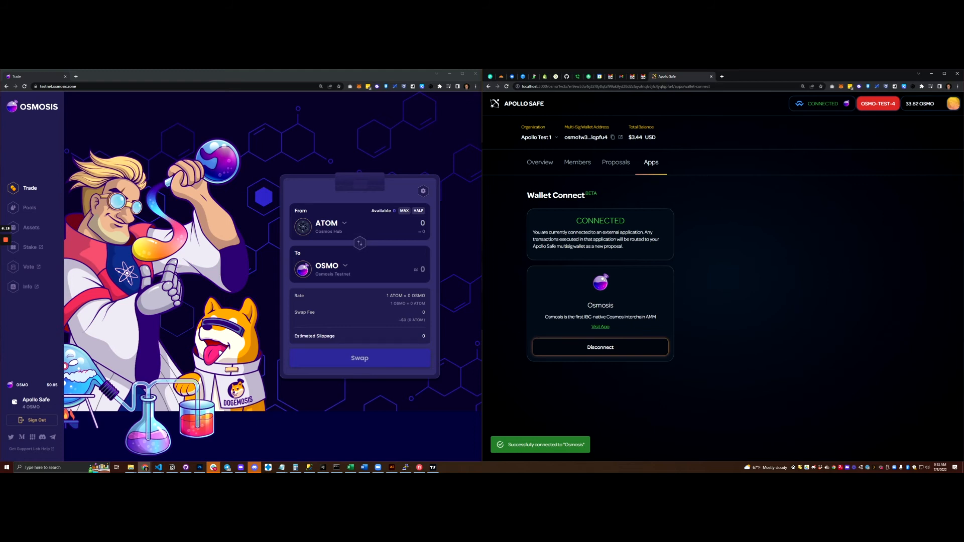
# Step: Check that Osmosis shows the multisig connected, then view the safe's members and vote weights
pyautogui.hotkey('alt', 'Tab')
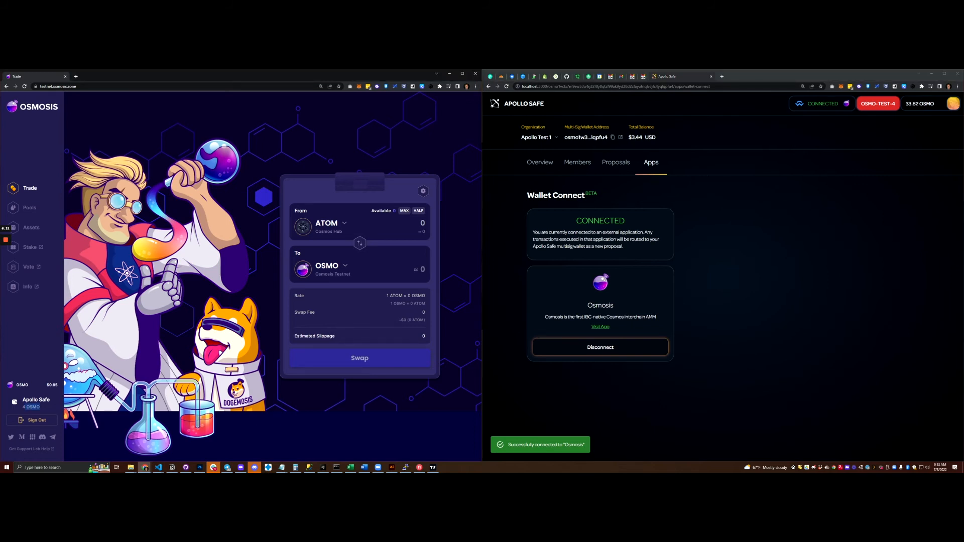
pyautogui.hotkey('alt', 'Tab')
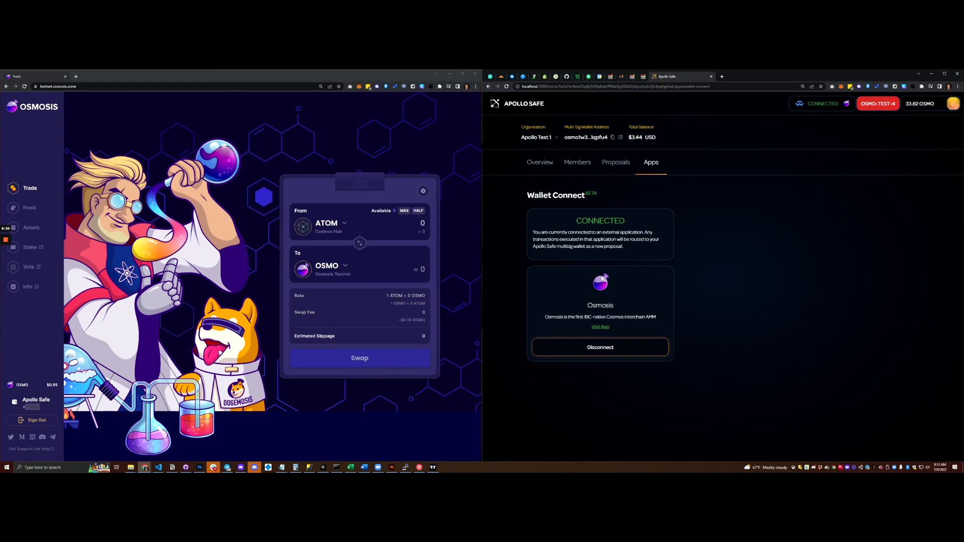
pyautogui.click(578, 162)
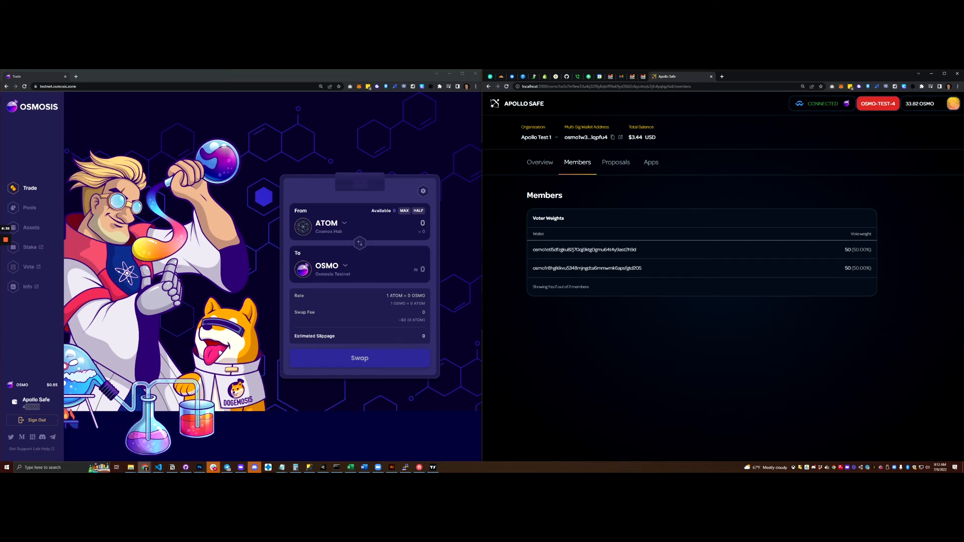
# Step: Swap 2 OSMO for ATOM in Osmosis, sending the transaction to Apollo Safe
pyautogui.click(359, 243)
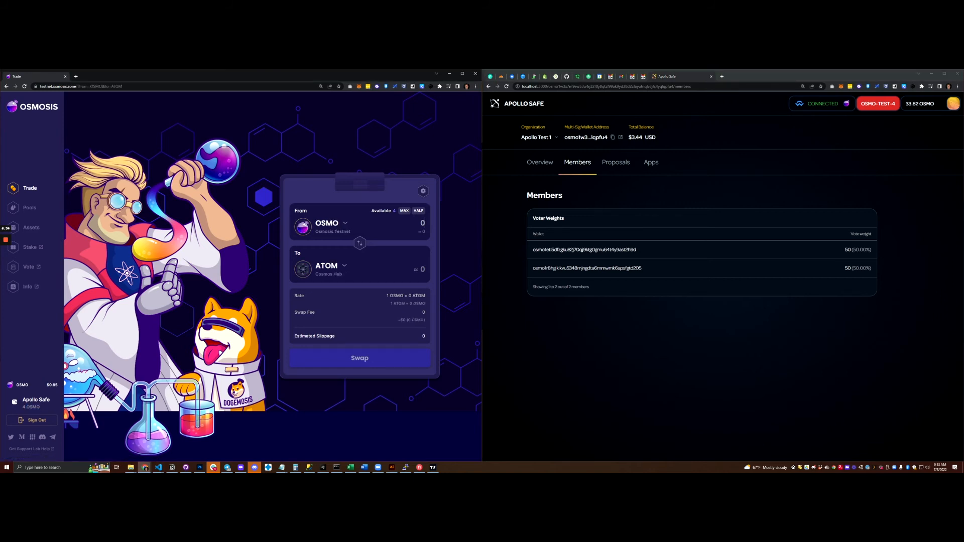
pyautogui.write('2')
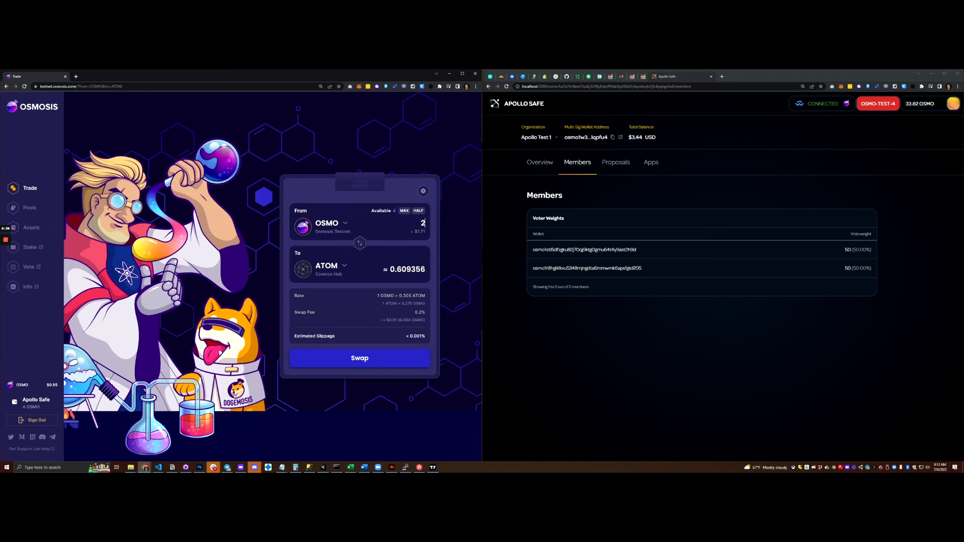
pyautogui.press('Return')
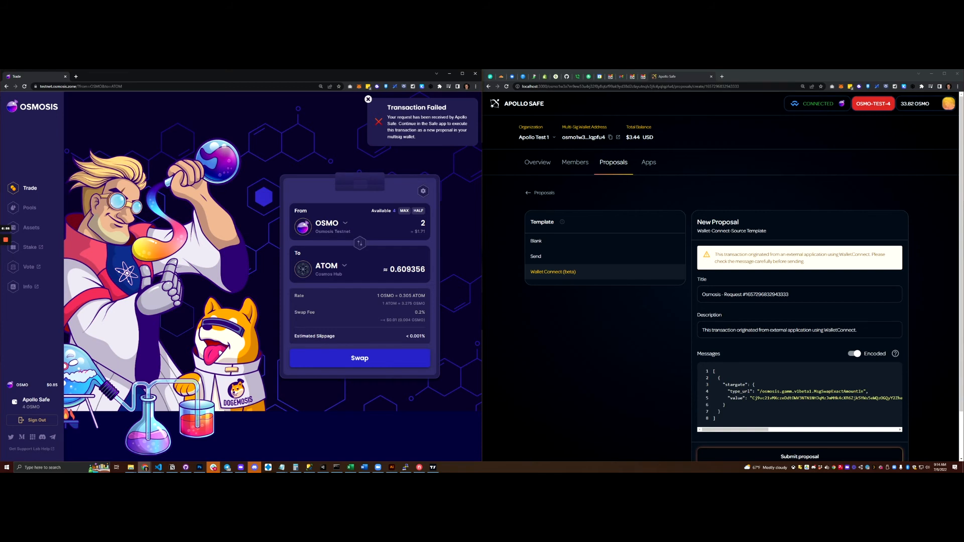
# Step: Retitle the proposal 'Osmosis - Swap 2 OSMO for ATOM'
pyautogui.scroll(-1, 723, 279)
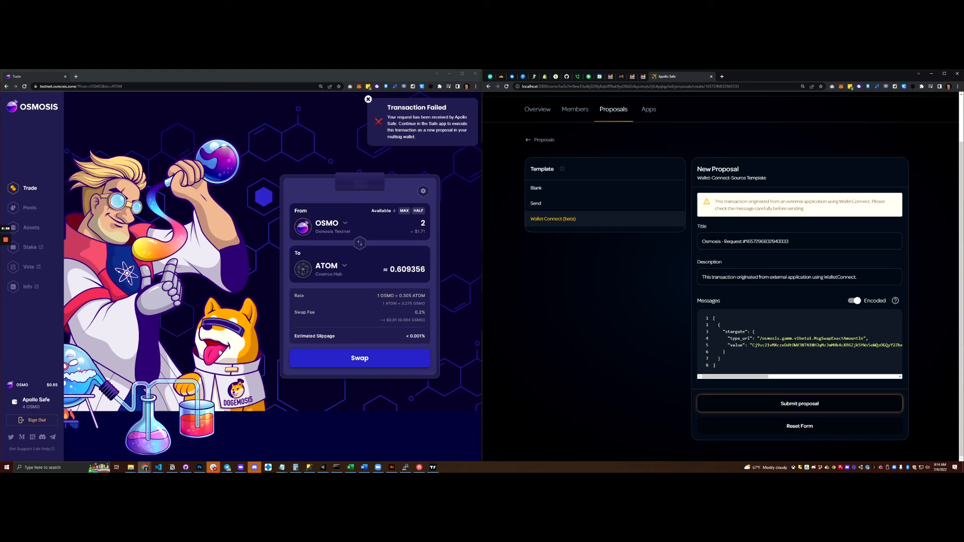
pyautogui.click(788, 242)
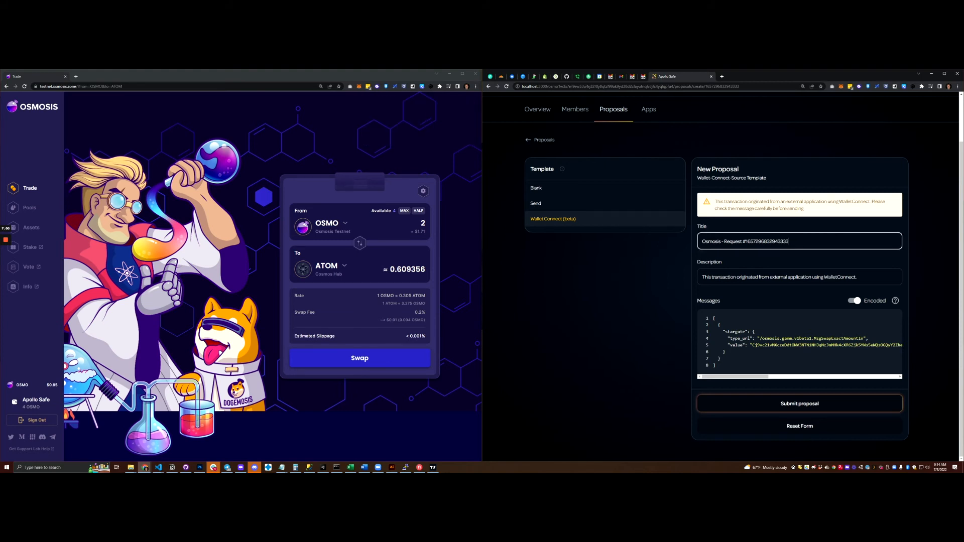
pyautogui.moveTo(702, 242); pyautogui.dragTo(789, 242)
pyautogui.click(789, 242)
pyautogui.hotkey('ctrl', 'a')
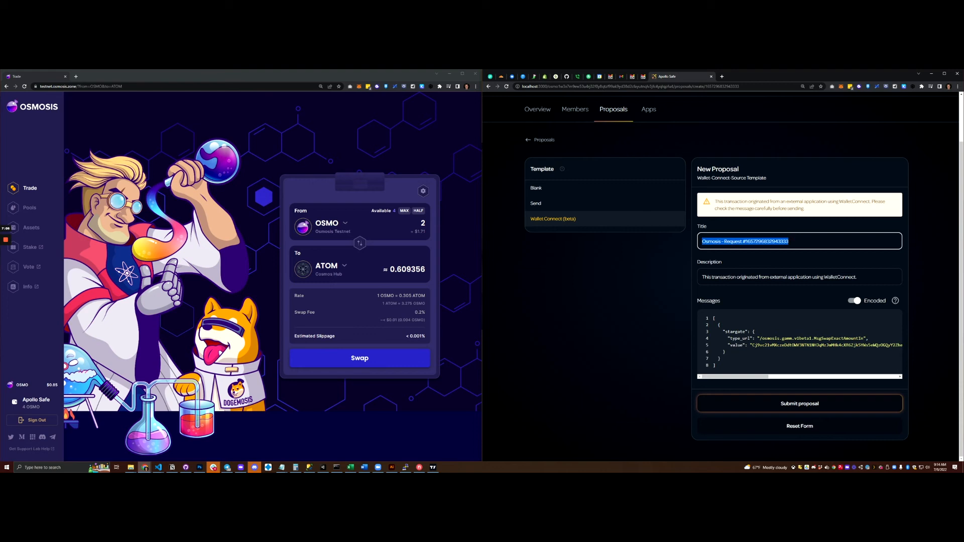
pyautogui.click(755, 241)
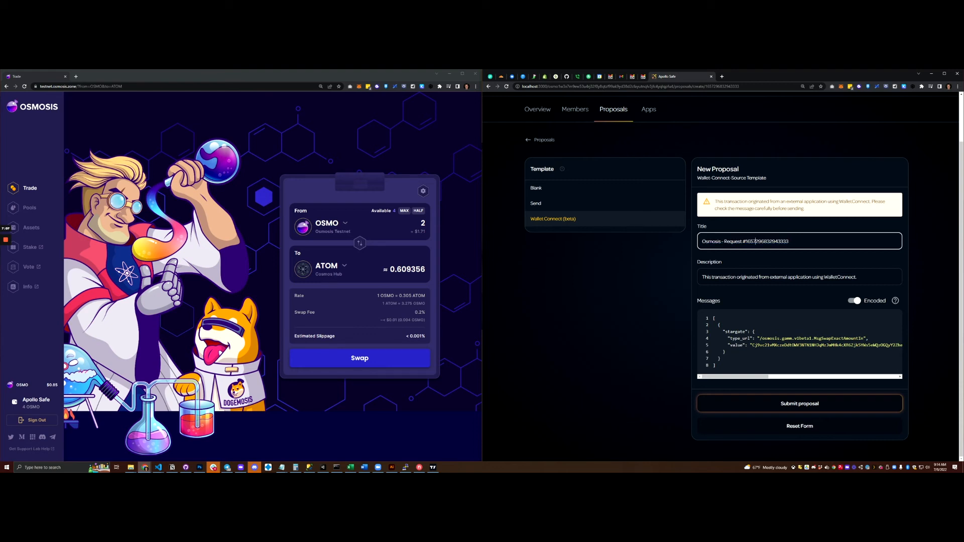
pyautogui.hotkey('shift', 'End')
pyautogui.press('BackSpace')
pyautogui.write('Swap')
pyautogui.write(' 2 Osmo')
pyautogui.write('MO for AS')
pyautogui.write('TOM')
pyautogui.press('Tab')
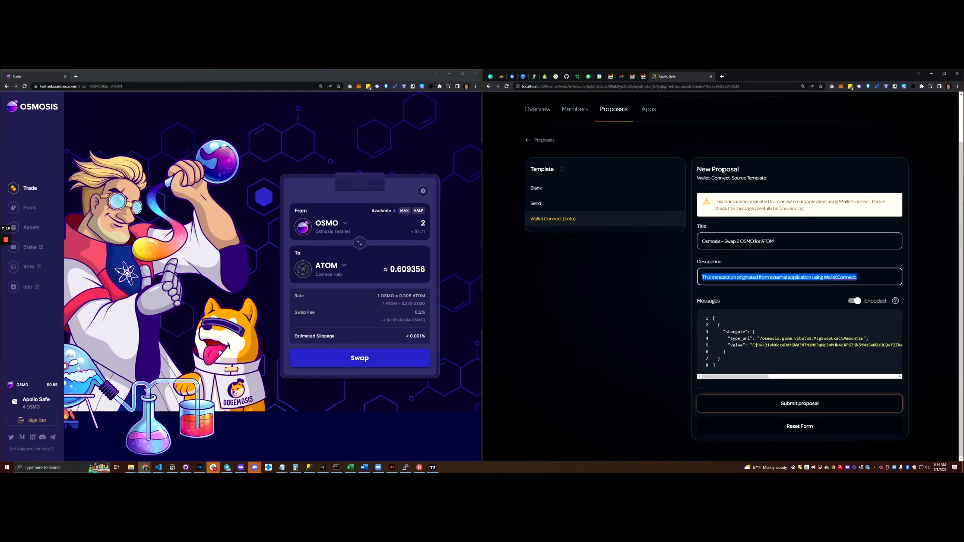
# Step: Review the encoded Messages JSON, including its type_url and value string
pyautogui.click(843, 277)
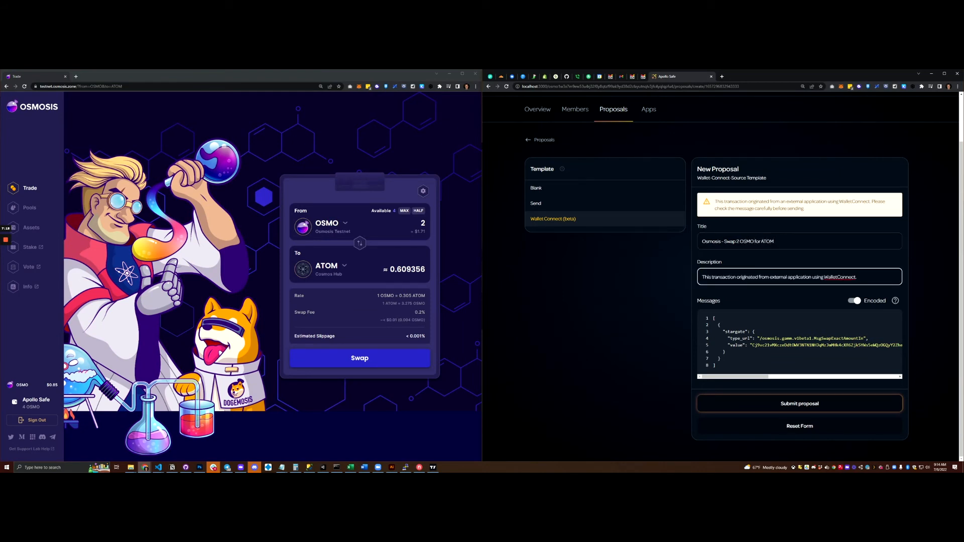
pyautogui.click(716, 319)
pyautogui.hotkey('ctrl', 'a')
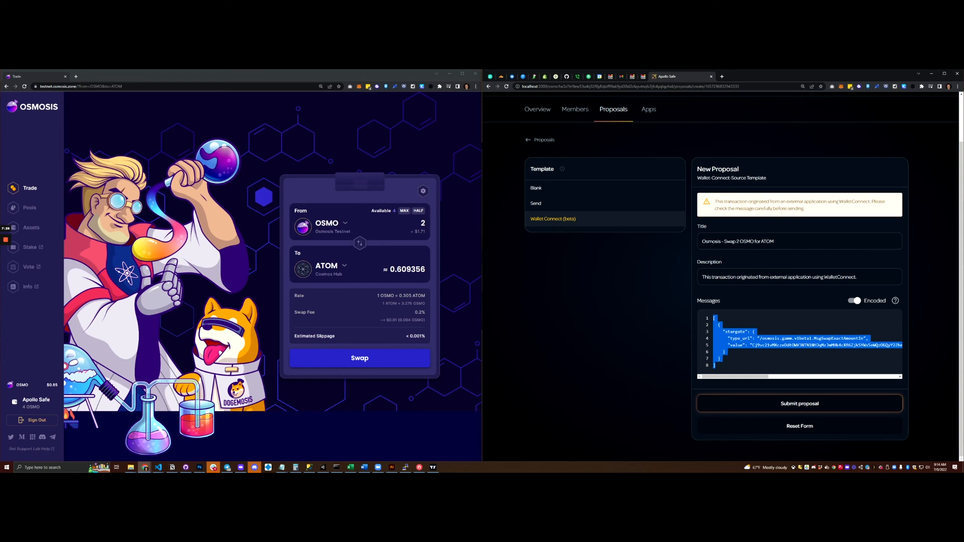
pyautogui.tripleClick(799, 339)
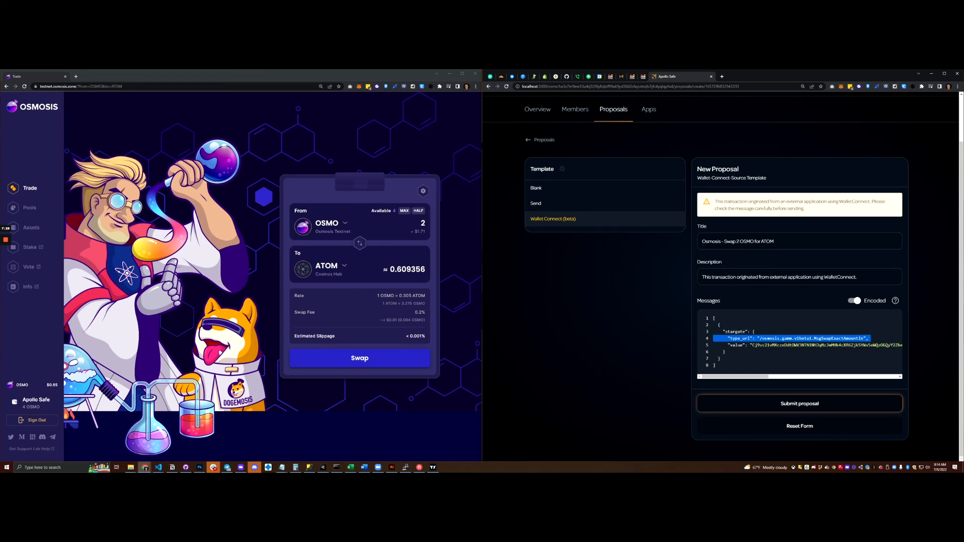
pyautogui.doubleClick(823, 346)
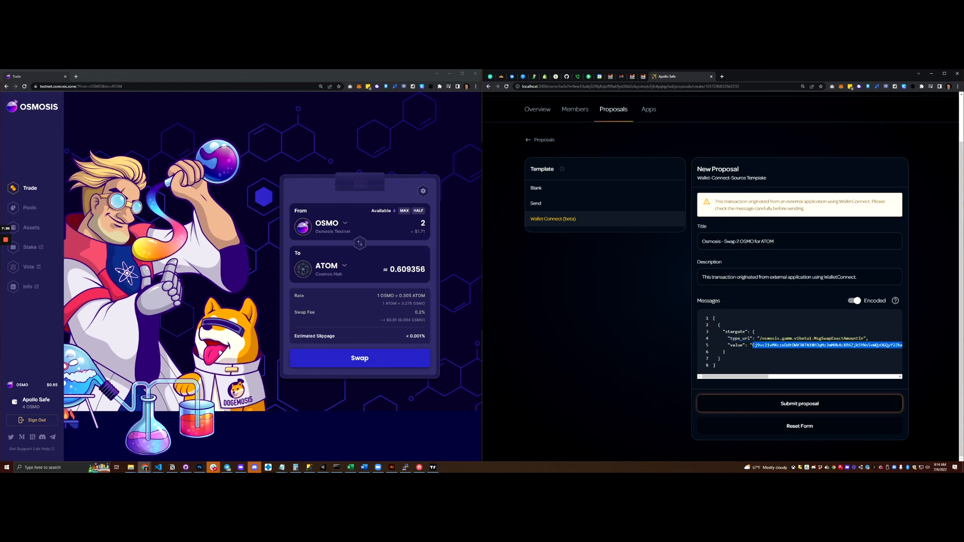
# Step: Switch the message to Decoded and check the sender, routes, 2000000 uosmo amount and tokenOutMinAmount
pyautogui.click(854, 301)
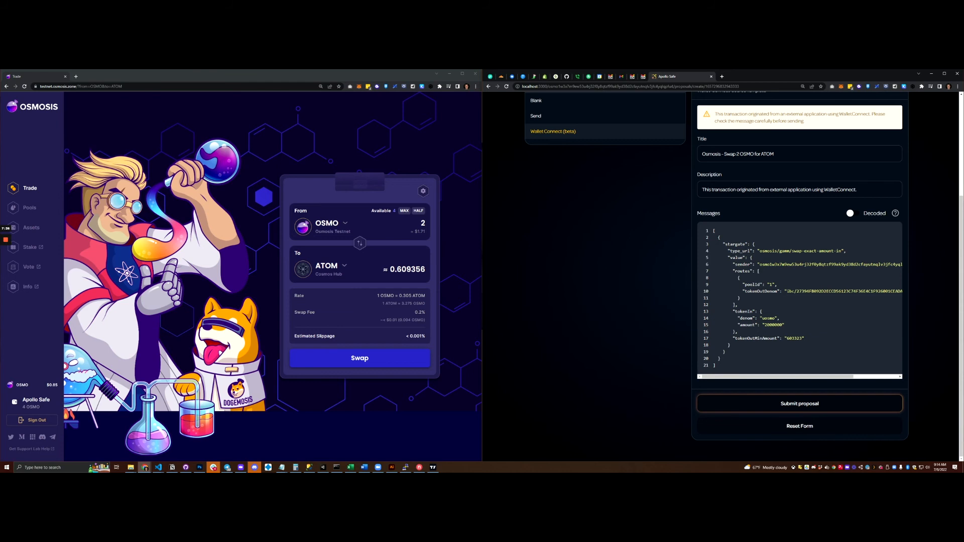
pyautogui.doubleClick(831, 264)
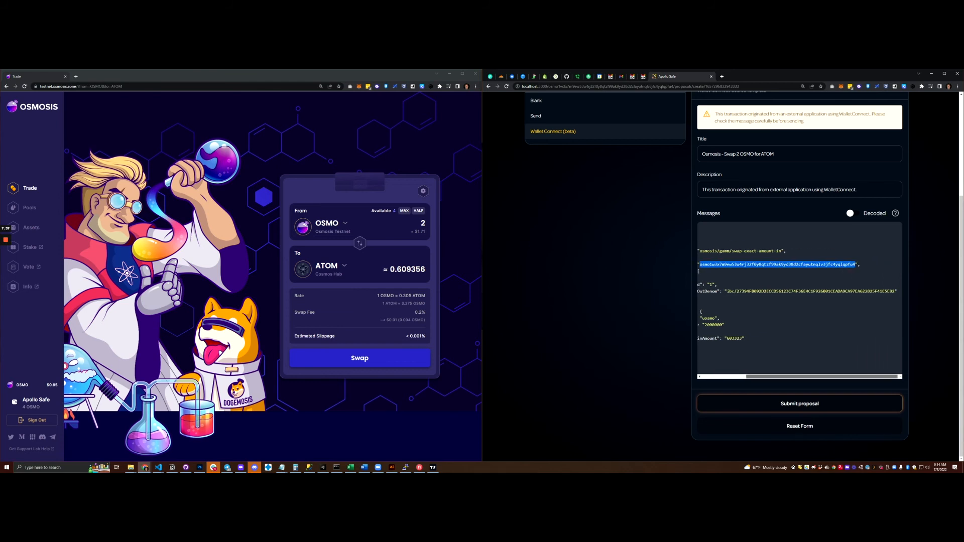
pyautogui.moveTo(734, 271); pyautogui.dragTo(740, 297)
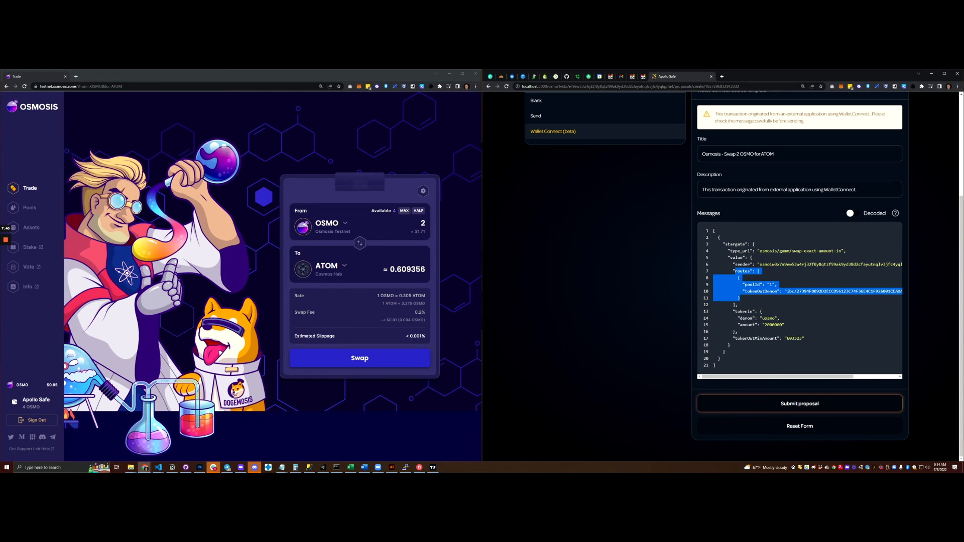
pyautogui.click(740, 297)
pyautogui.moveTo(768, 325); pyautogui.dragTo(780, 325)
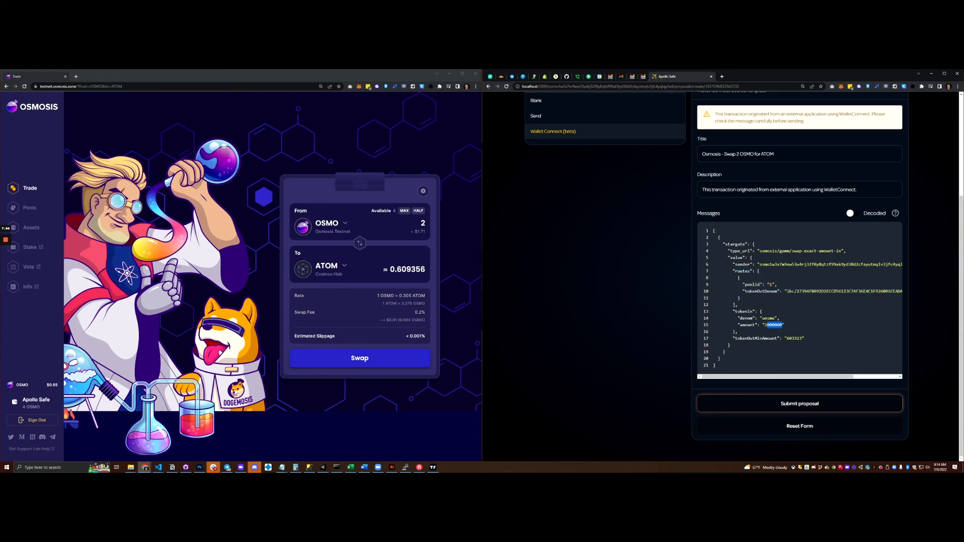
pyautogui.doubleClick(755, 338)
pyautogui.scroll(3, 743, 276)
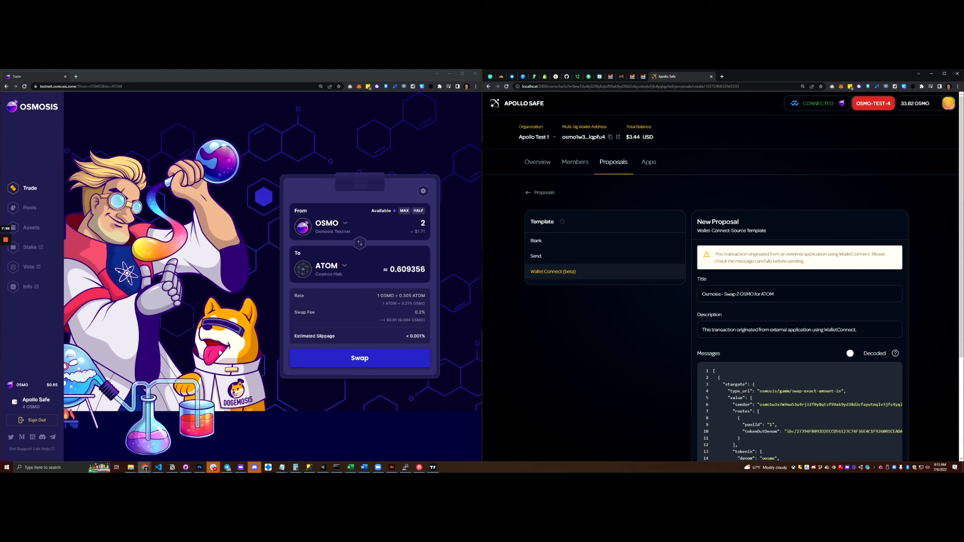
# Step: Submit the swap proposal and approve the Execute Wasm Contract transaction in Keplr
pyautogui.scroll(-3, 724, 279)
pyautogui.scroll(2, 723, 279)
pyautogui.scroll(-2, 723, 279)
pyautogui.click(799, 404)
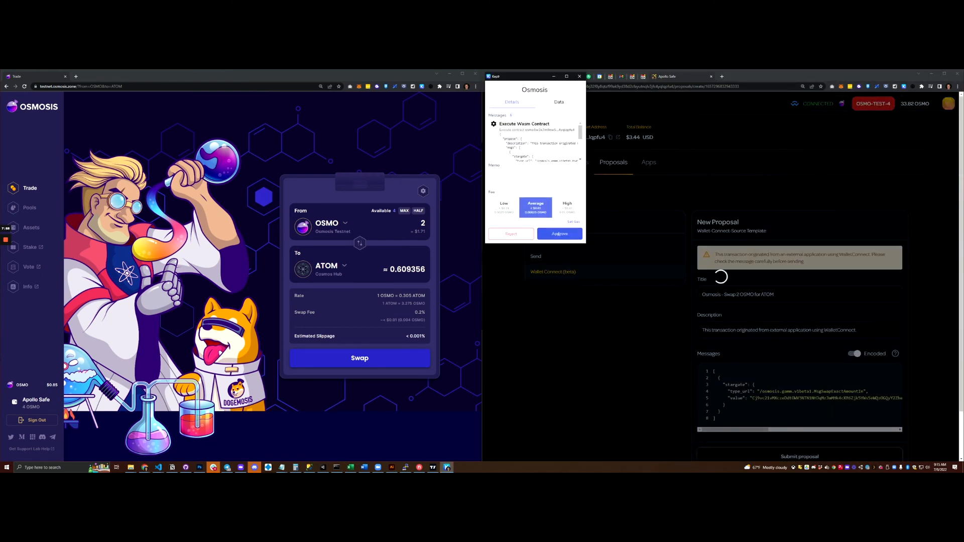
pyautogui.click(560, 234)
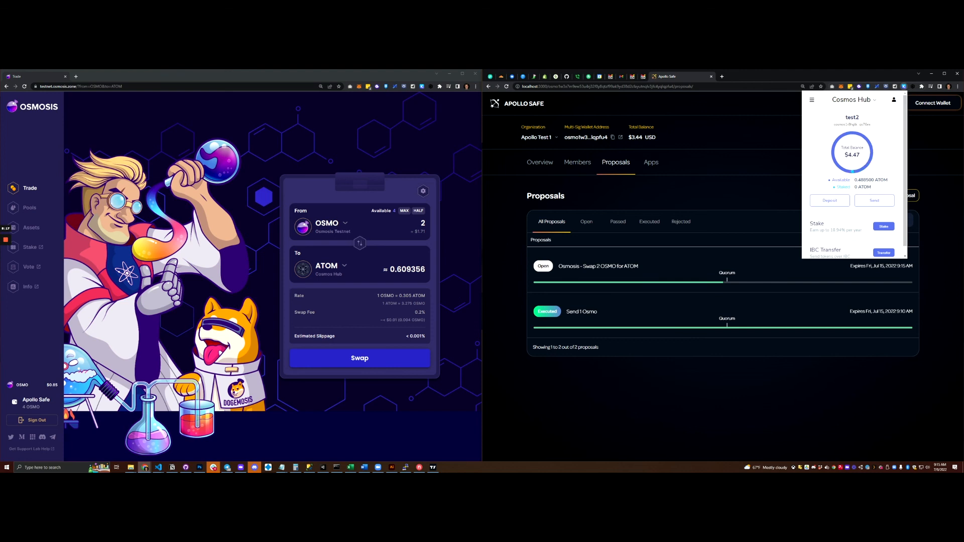
# Step: As the other member, vote Yes on proposal ID-2 and approve the vote in Keplr
pyautogui.click(816, 152)
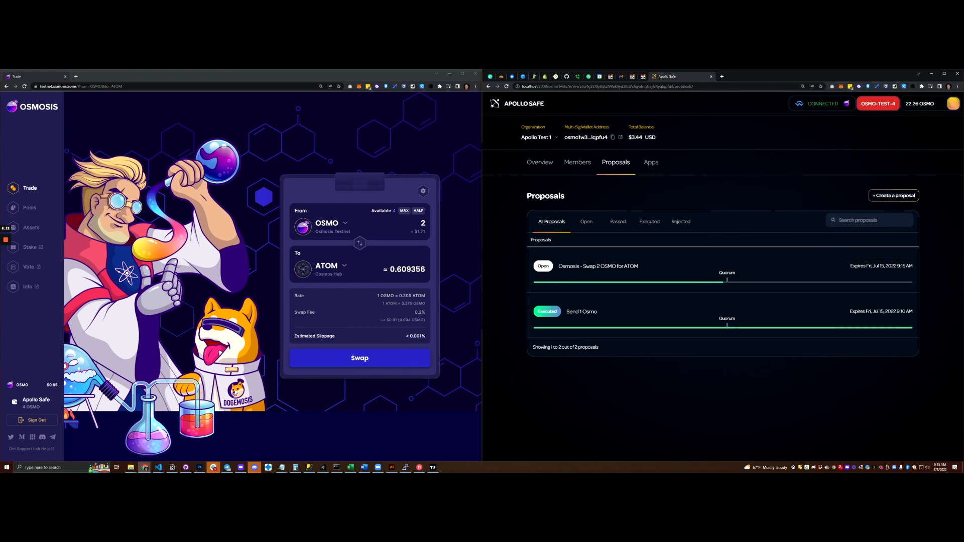
pyautogui.click(648, 266)
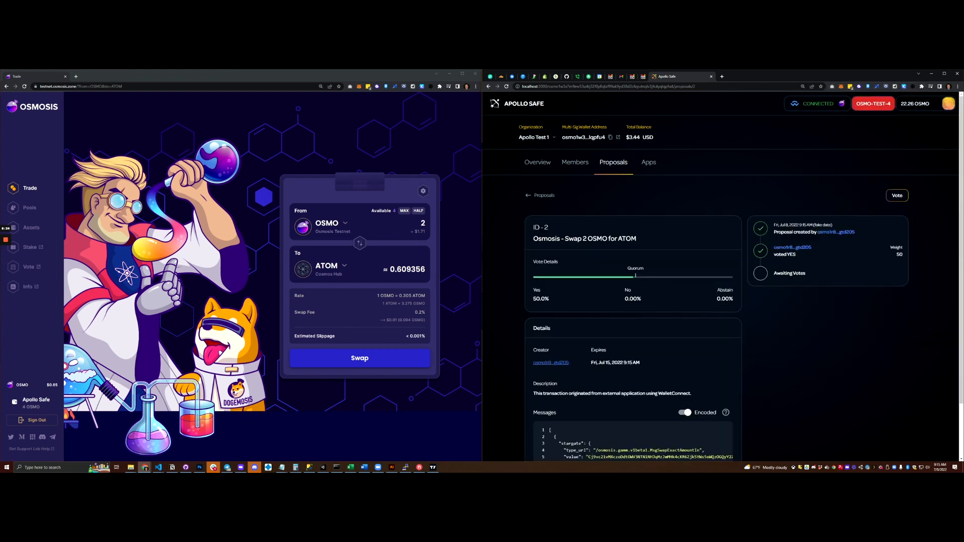
pyautogui.click(702, 294)
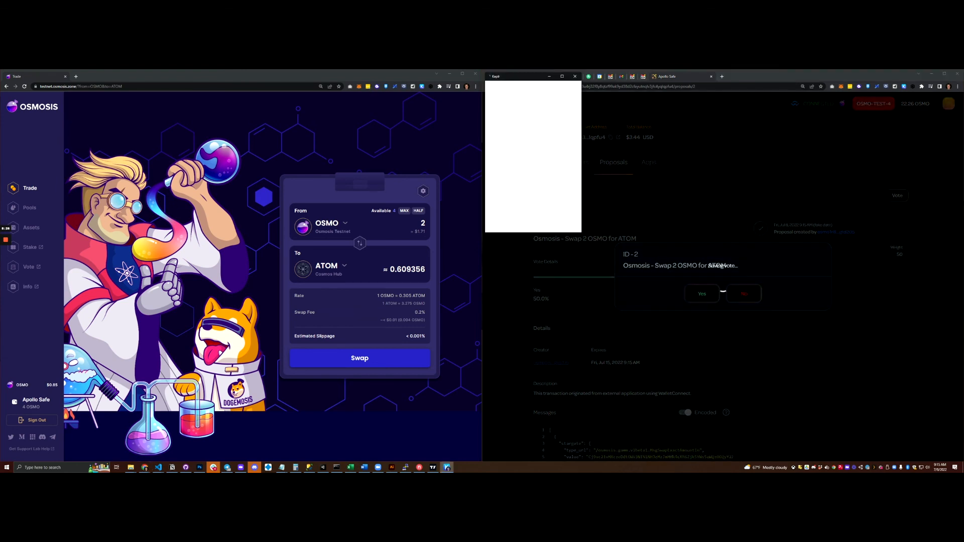
pyautogui.click(560, 234)
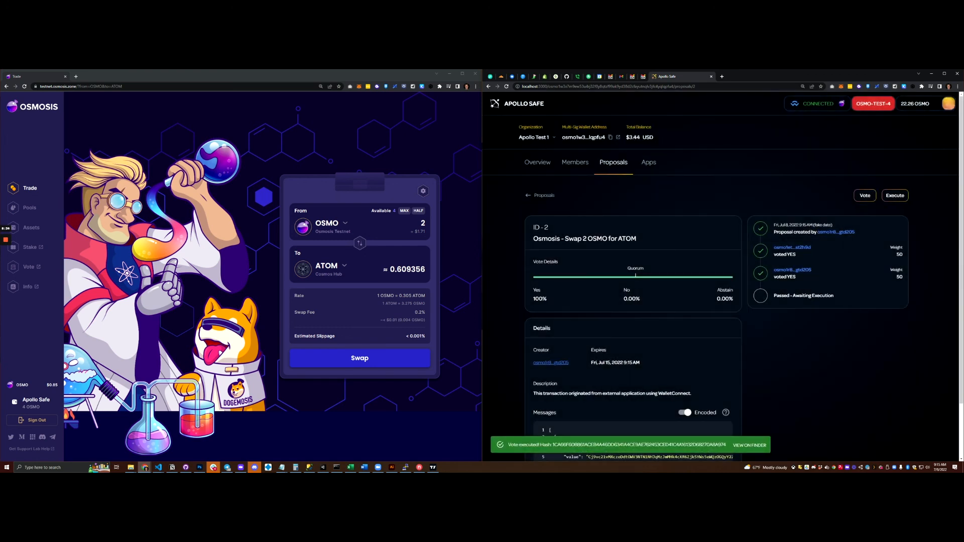
# Step: Review the executed proposal and the safe's 2 OSMO balance, flipping the Osmosis pair to ATOM→OSMO
pyautogui.scroll(-1, 723, 277)
pyautogui.scroll(1, 723, 276)
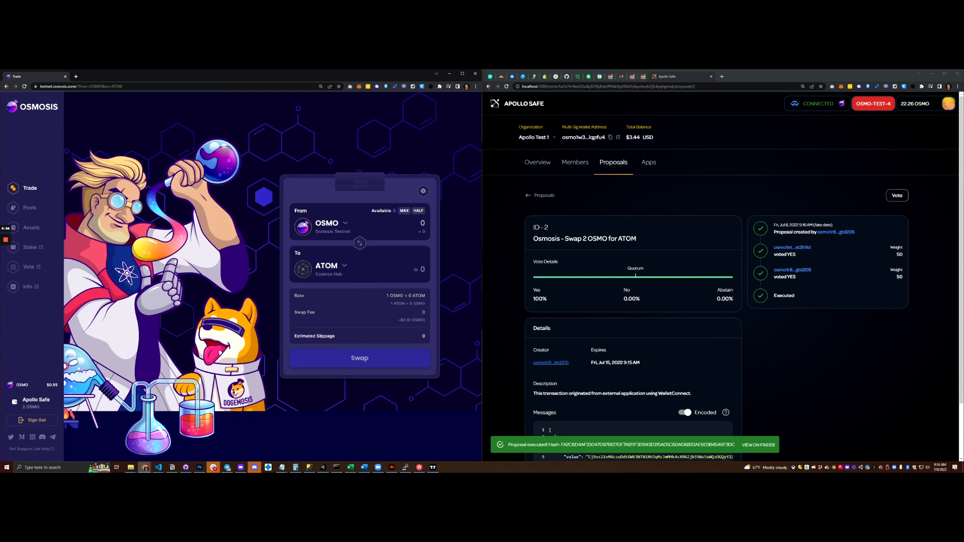
pyautogui.moveTo(23, 399)
pyautogui.mouseDown()
pyautogui.moveTo(50, 402)
pyautogui.moveTo(40, 407)
pyautogui.mouseUp()
pyautogui.click(360, 243)
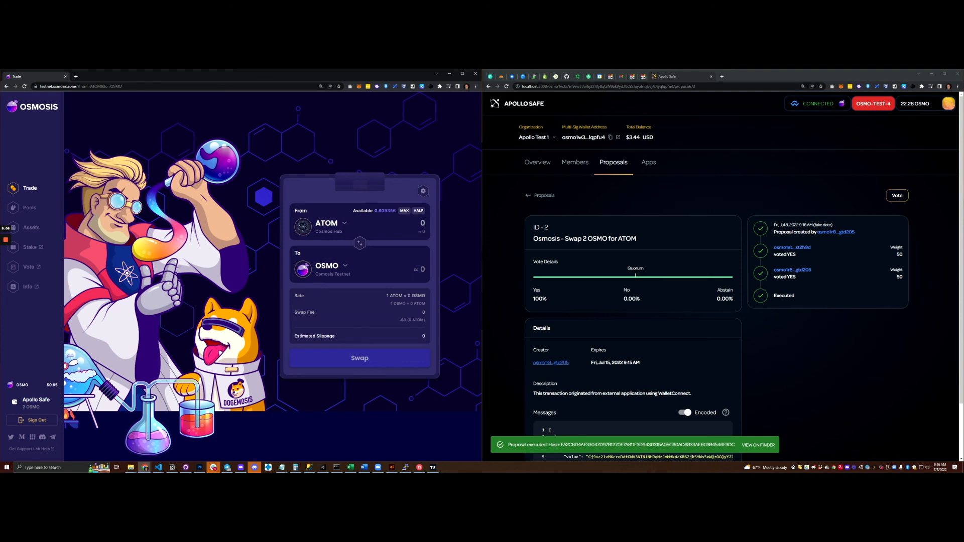
# Step: Return to the Apollo Safe window and open its Overview tab
pyautogui.hotkey('alt', 'Tab')
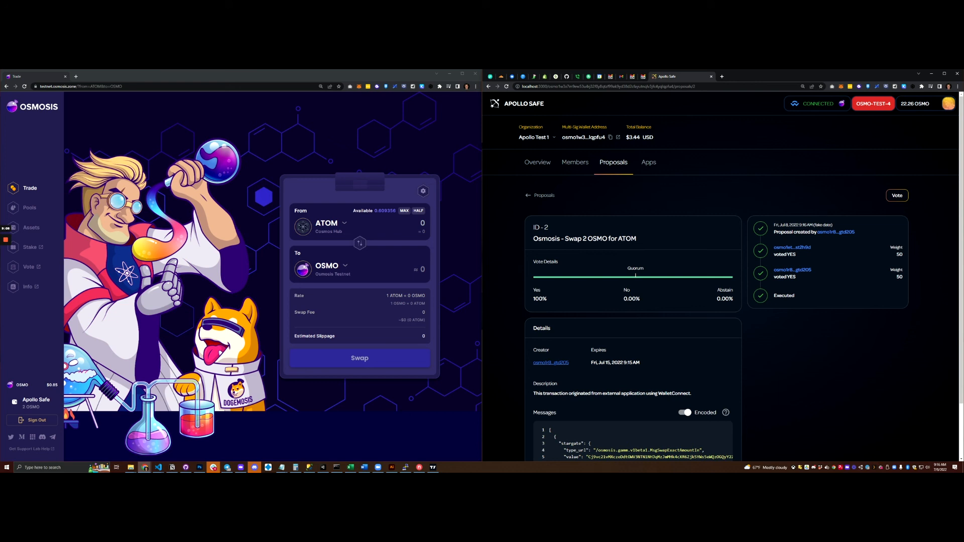
pyautogui.click(538, 163)
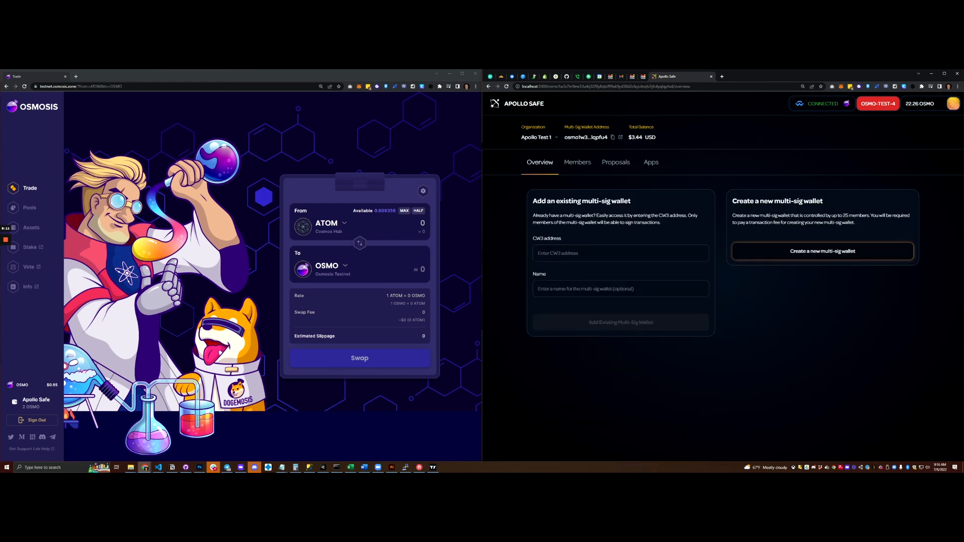